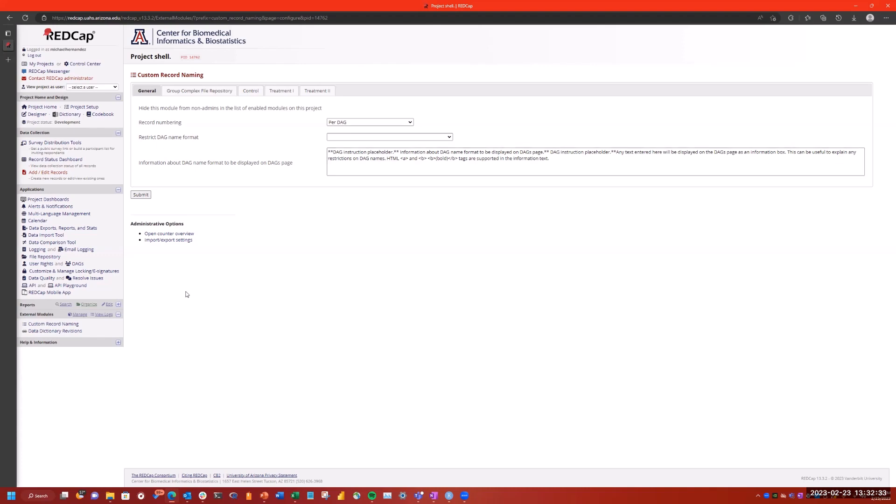
Examine the Custom Record Naming module's General settings and the naming settings of the Group Complex File Repository arm
key(ctrl+plus)
key(ctrl+plus)
key(ctrl+plus)
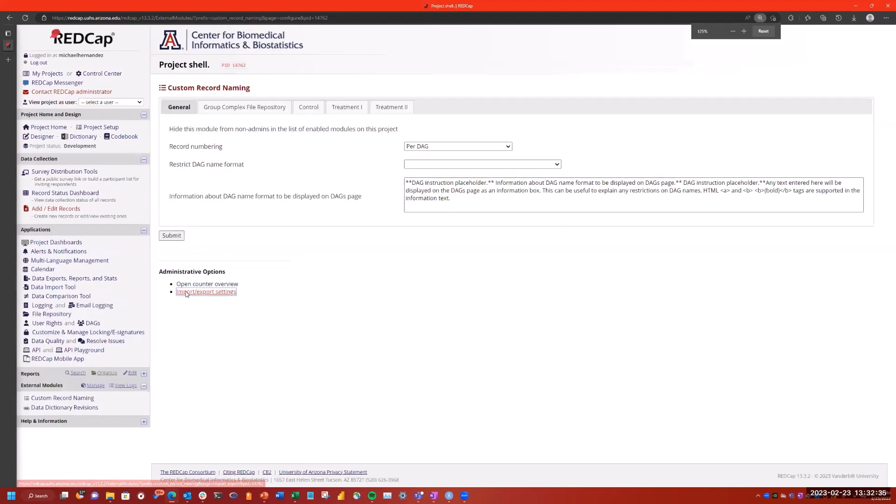
key(ctrl+plus)
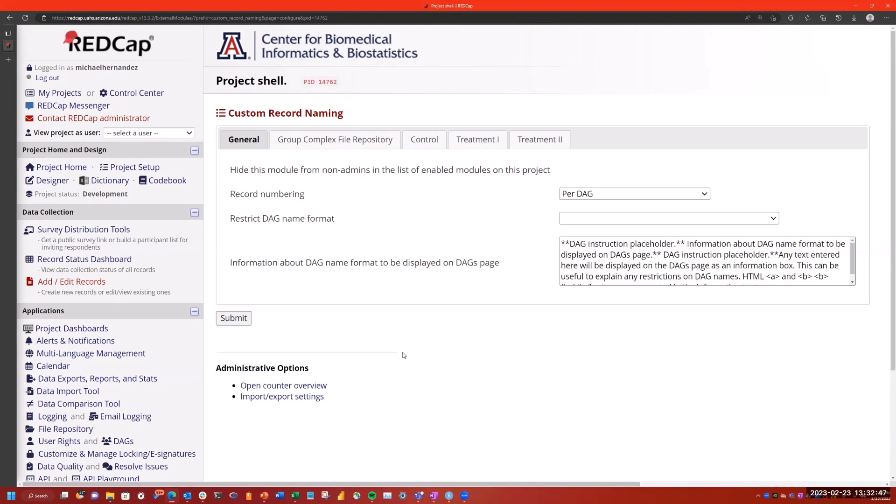
scroll(404, 356, down, 1)
scroll(400, 357, up, 1)
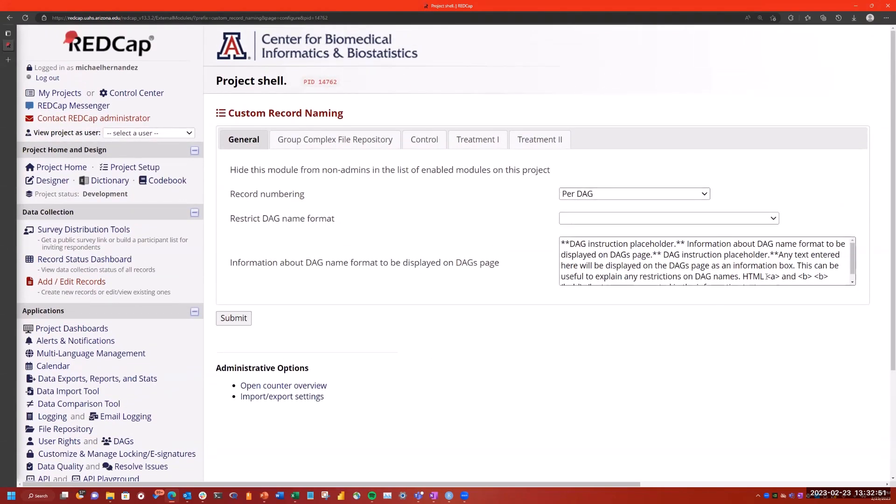
drag(854, 265, 853, 285)
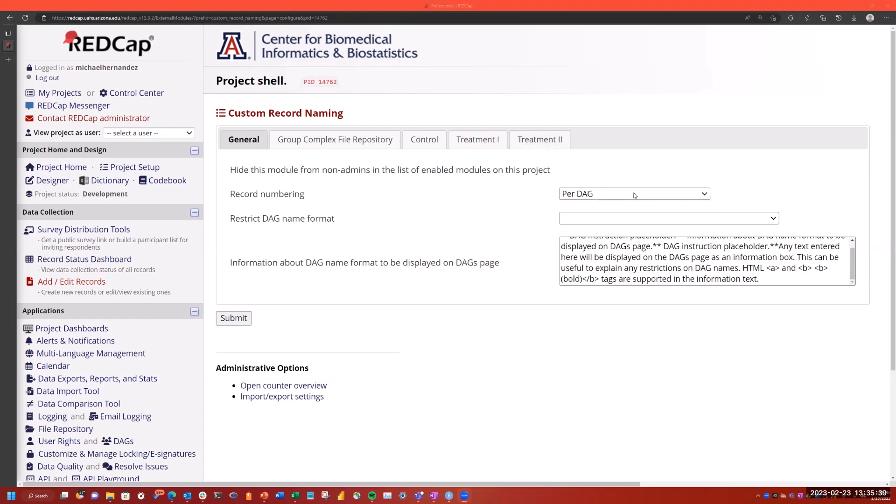
click(616, 195)
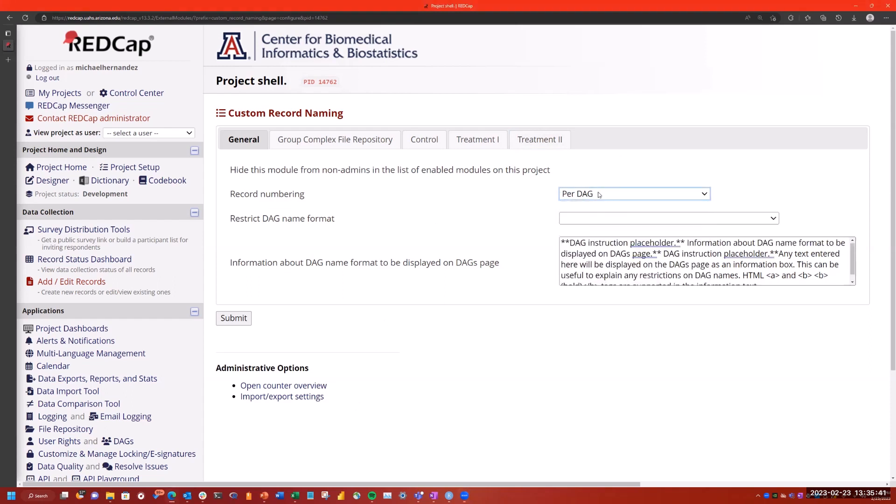
click(526, 185)
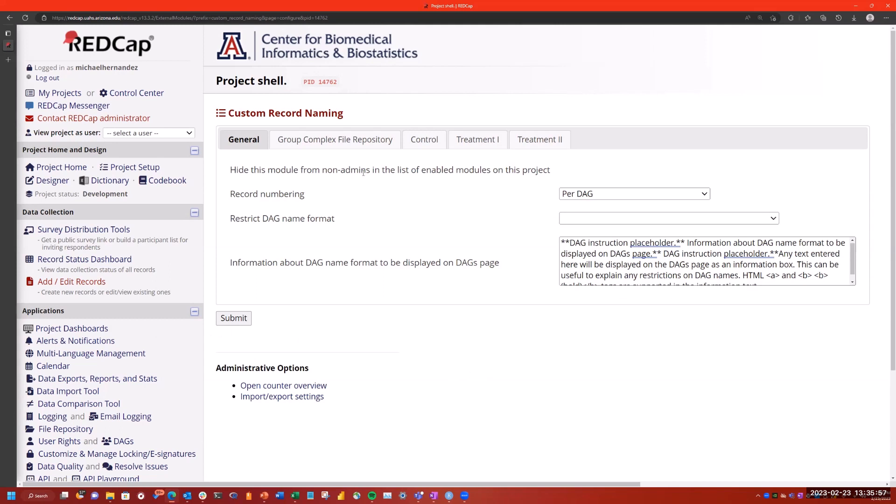
click(343, 141)
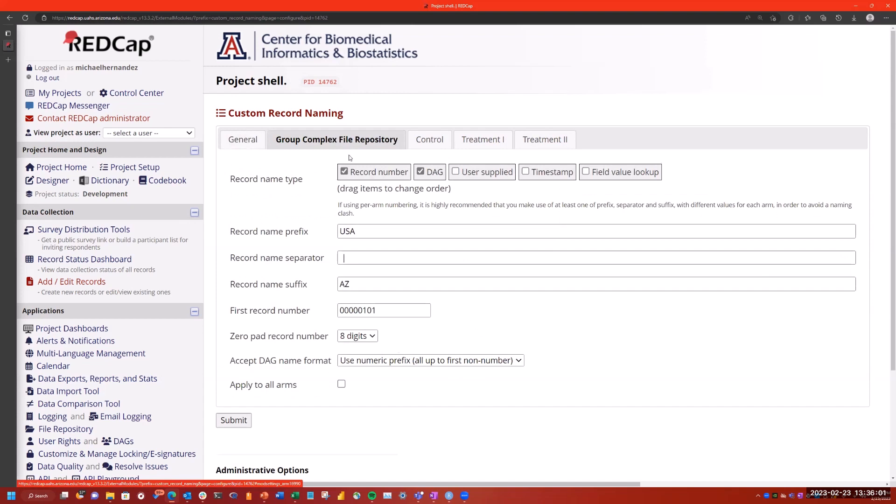
click(252, 139)
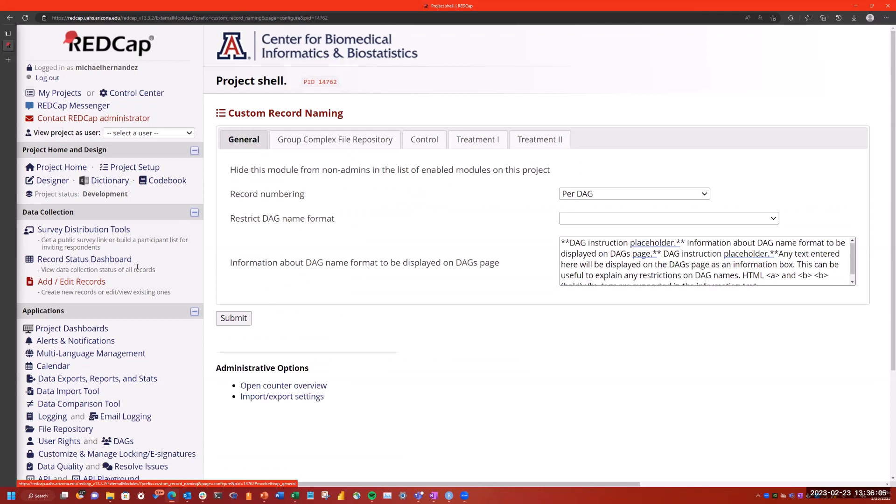
Check the Record Status Dashboard's note on adding records and review the users in each Data Access Group
click(119, 261)
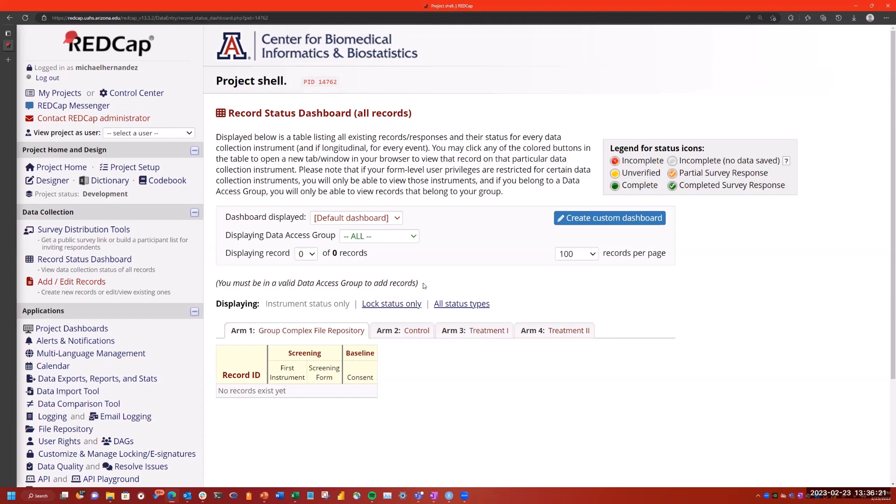
drag(424, 285, 216, 283)
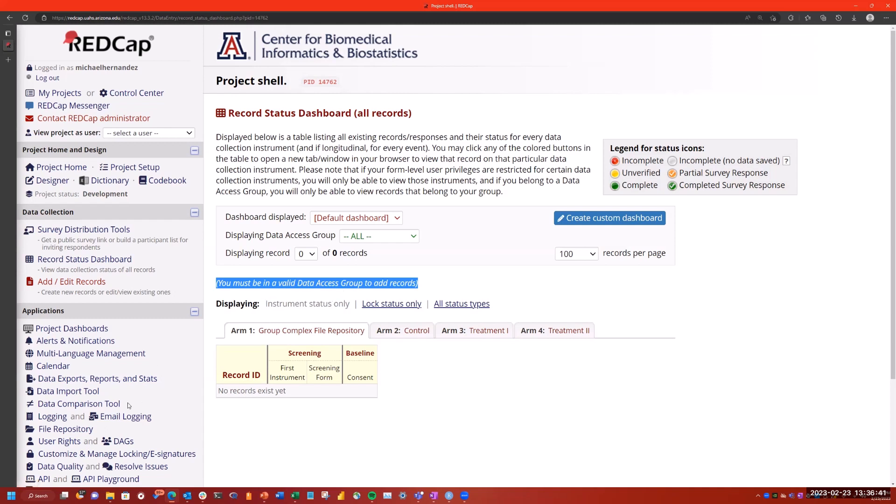
click(121, 441)
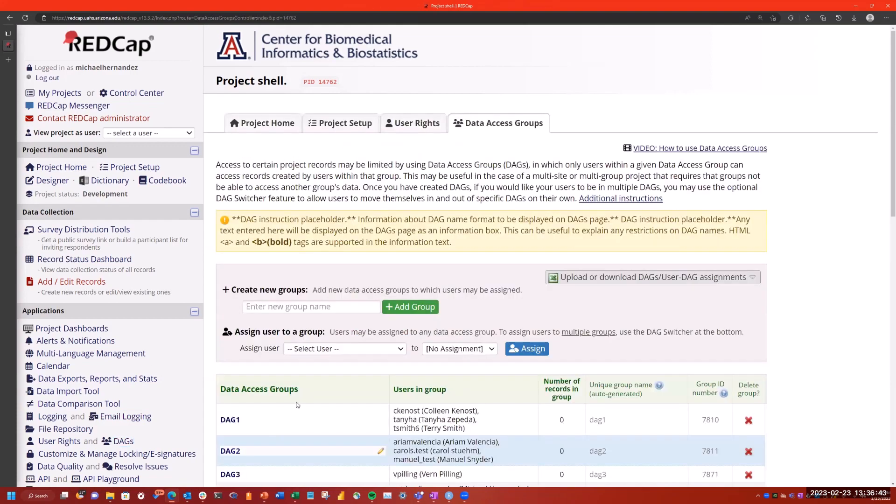
scroll(297, 405, down, 3)
scroll(298, 405, down, 1)
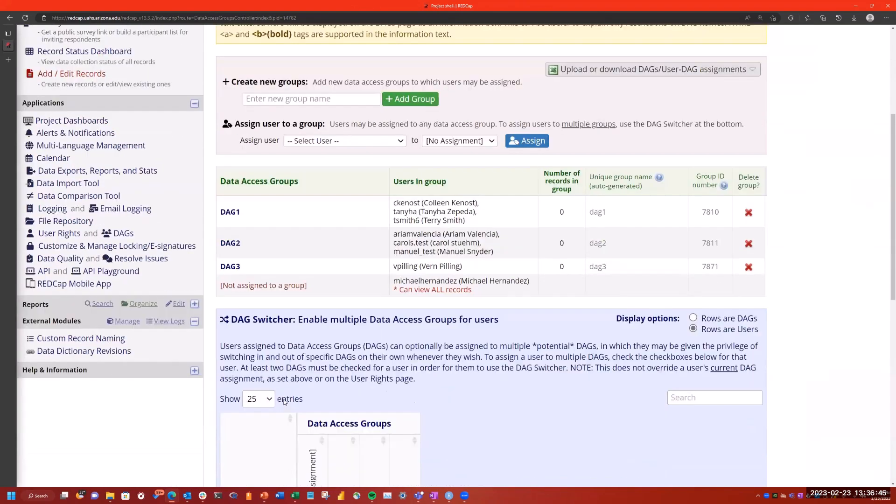
scroll(284, 401, up, 1)
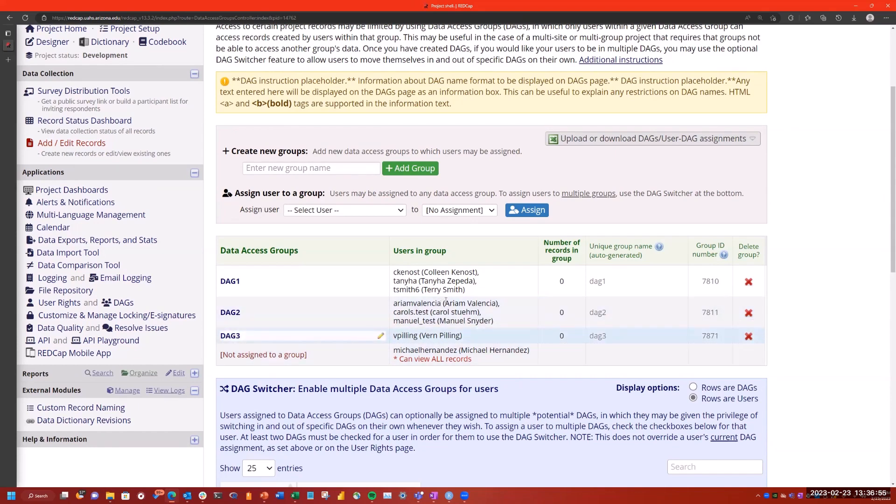
Choose the third DAG1 user in the Data Access Groups assignment form, with DAG1 as the target group
click(401, 212)
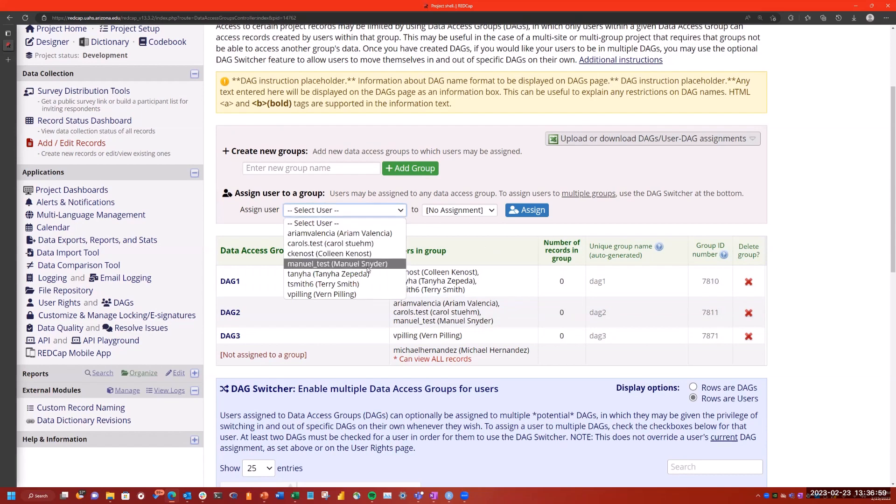
click(351, 283)
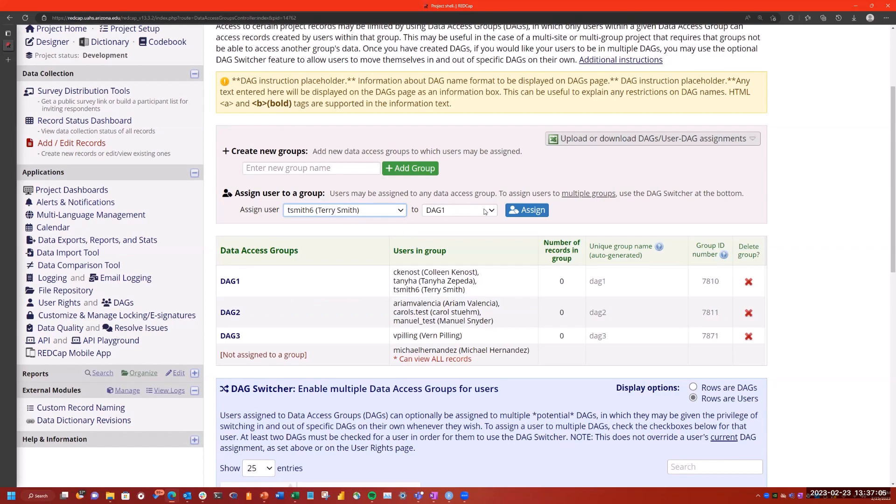
click(517, 215)
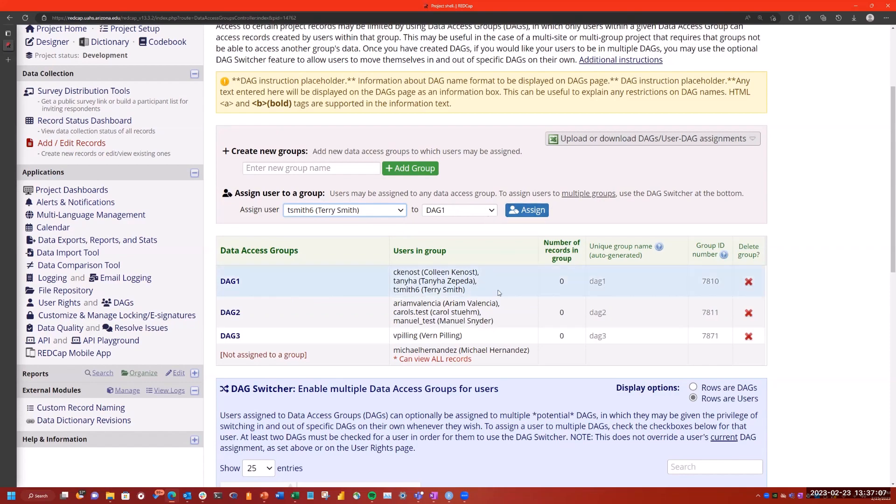
Enable DAG1 in the DAG Switcher for the fourth listed user, a test account belonging to DAG2
scroll(499, 297, down, 6)
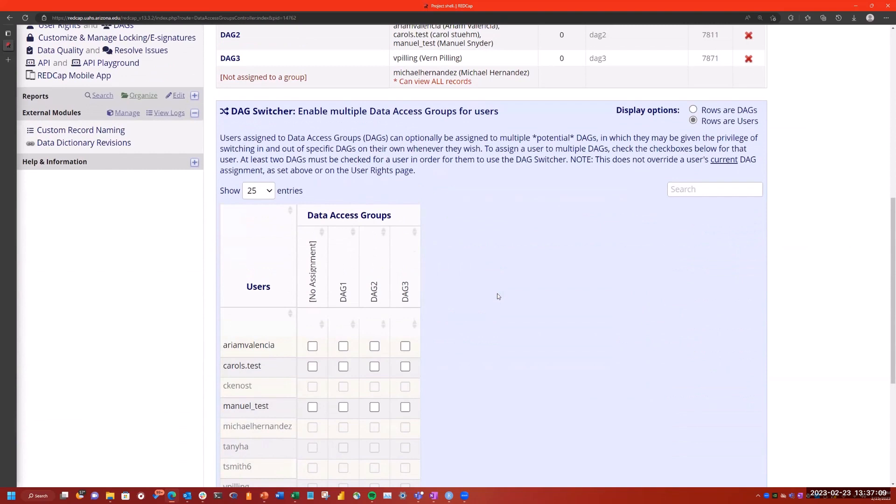
click(343, 408)
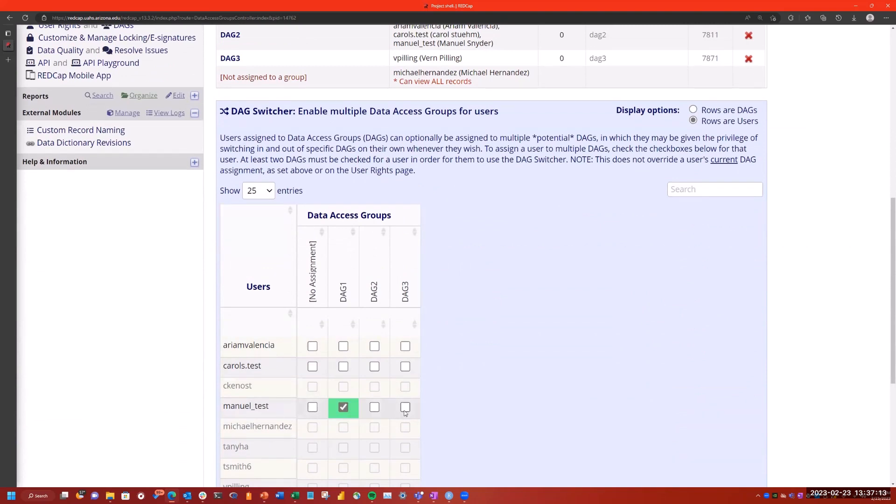
View the Record Status Dashboard as the DAG2 test account given DAG1 access and check its note on adding records
scroll(602, 414, up, 10)
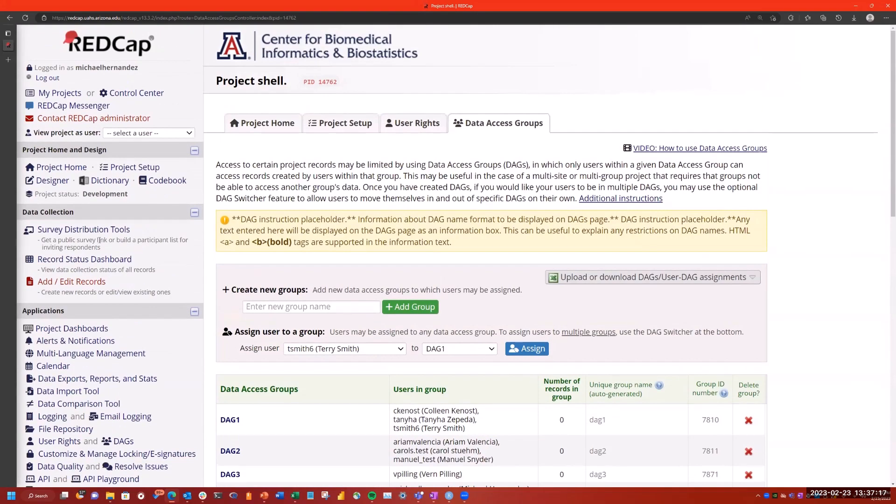
click(82, 261)
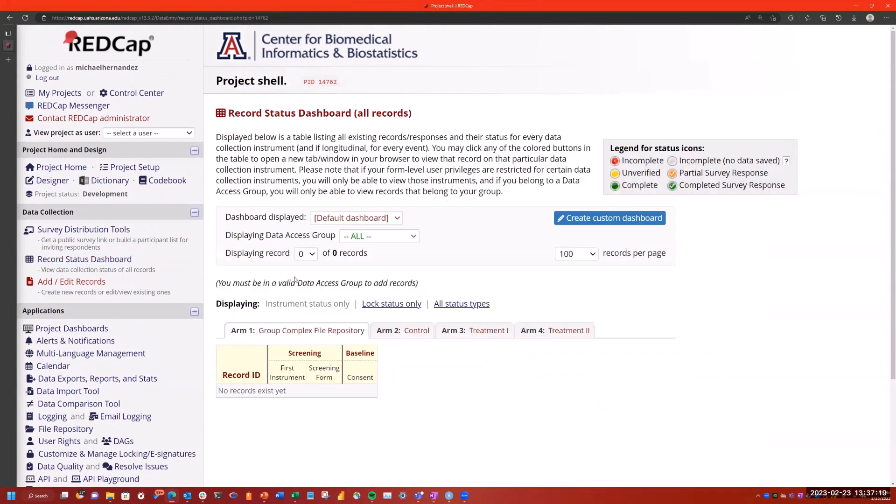
click(187, 134)
click(177, 192)
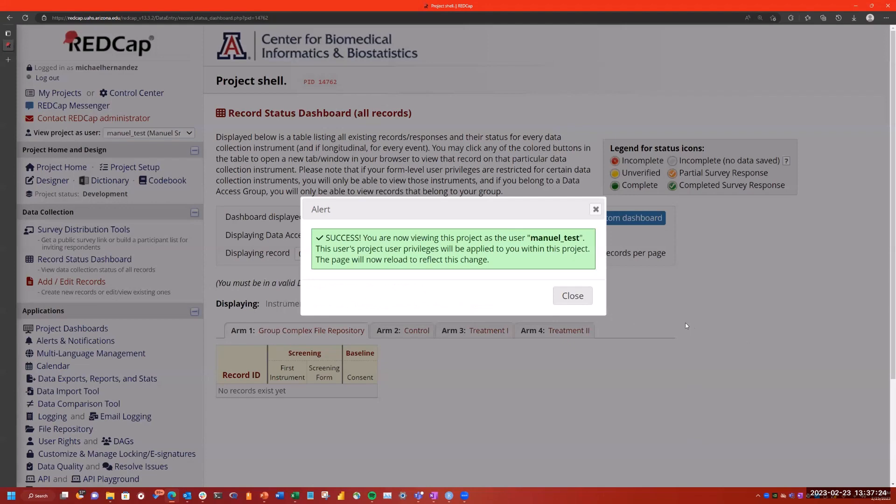
click(590, 298)
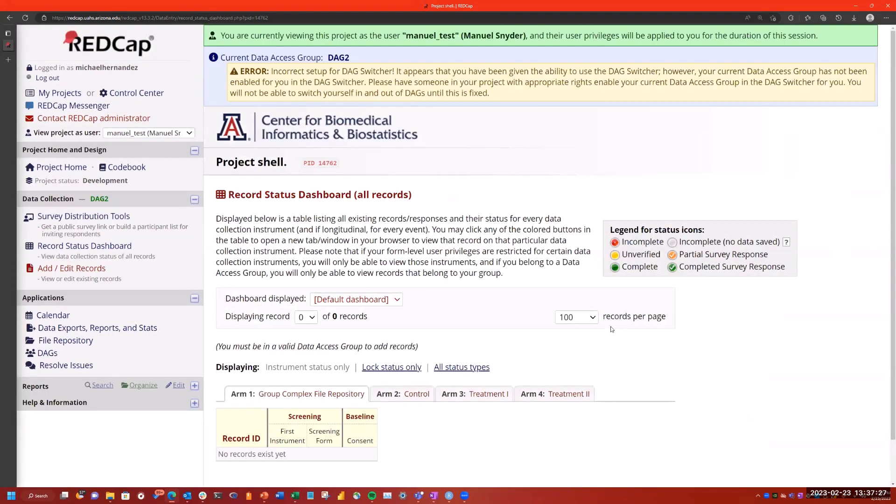
scroll(472, 313, down, 1)
drag(423, 301, 215, 299)
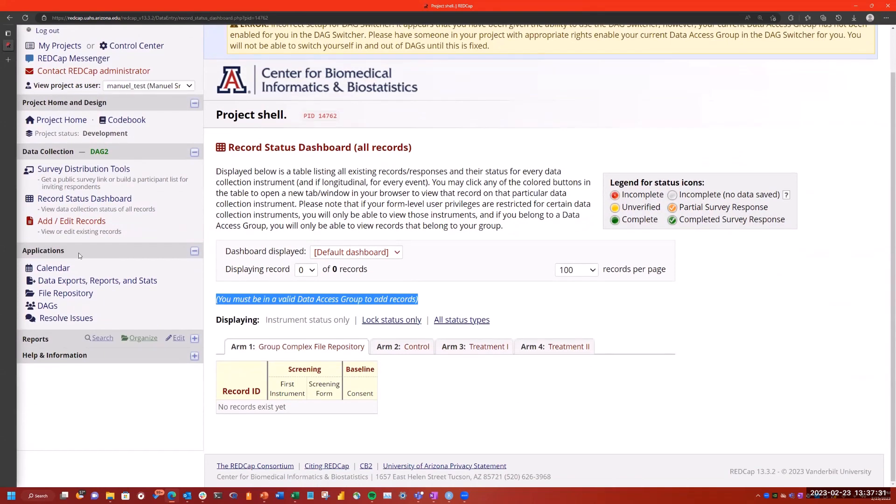
Stop viewing the project as the test account and return to the administrator's own view
scroll(192, 343, up, 1)
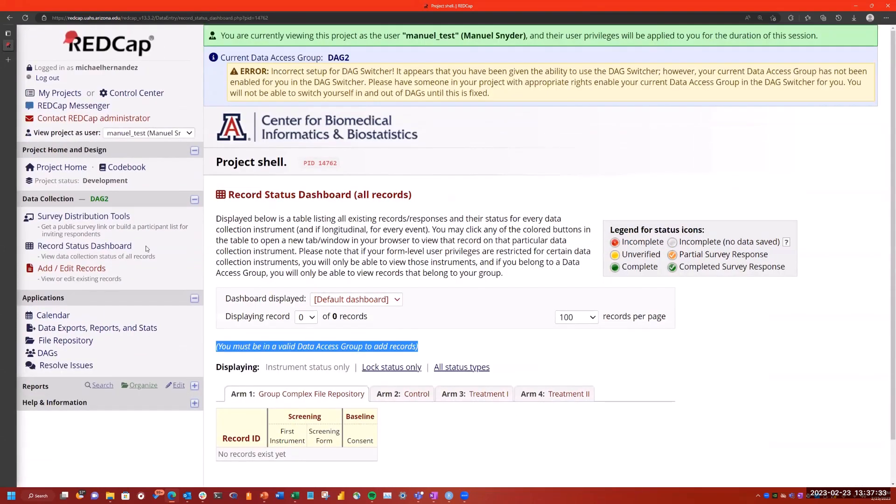
click(190, 135)
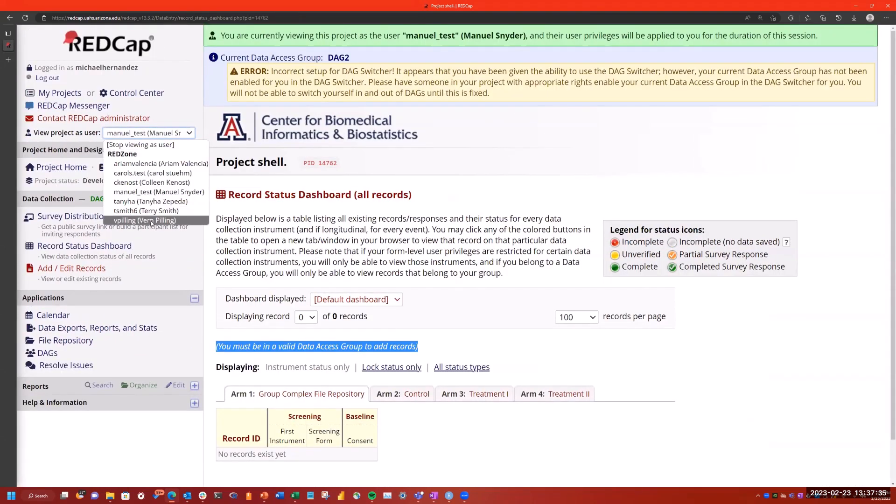
click(143, 146)
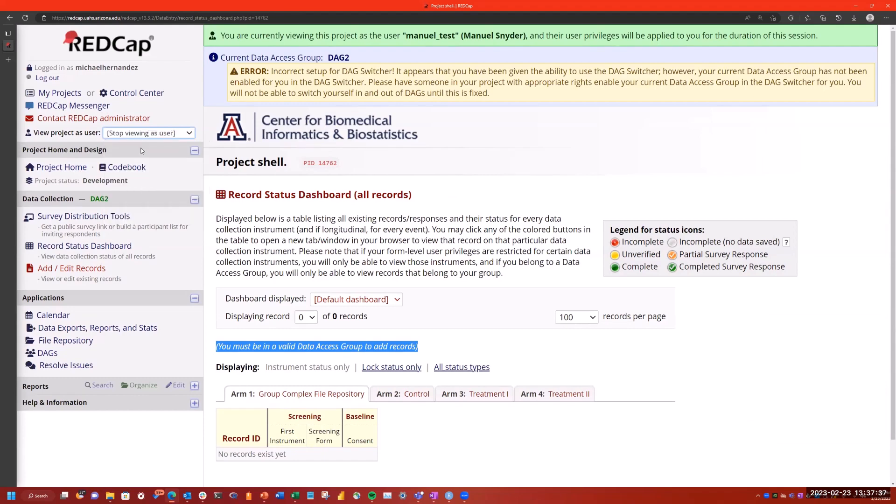
click(571, 294)
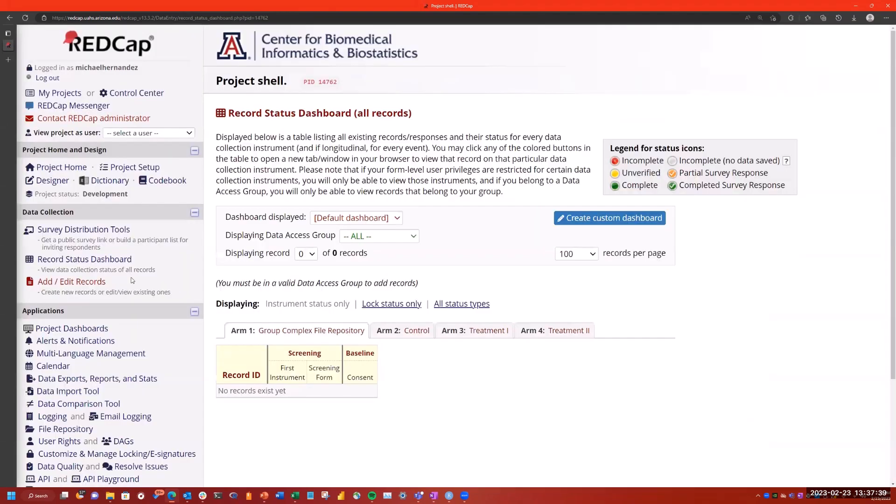
Open the import and export settings page of the Custom Record Naming module
scroll(72, 408, down, 5)
click(74, 411)
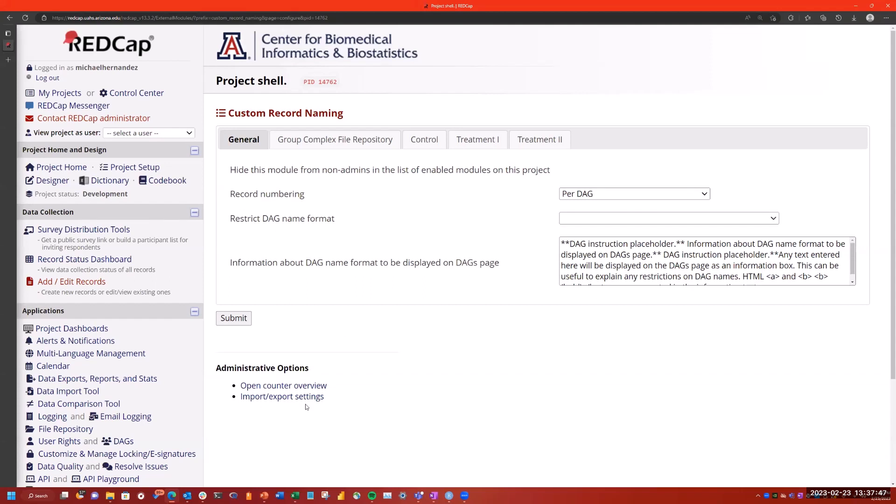
click(290, 397)
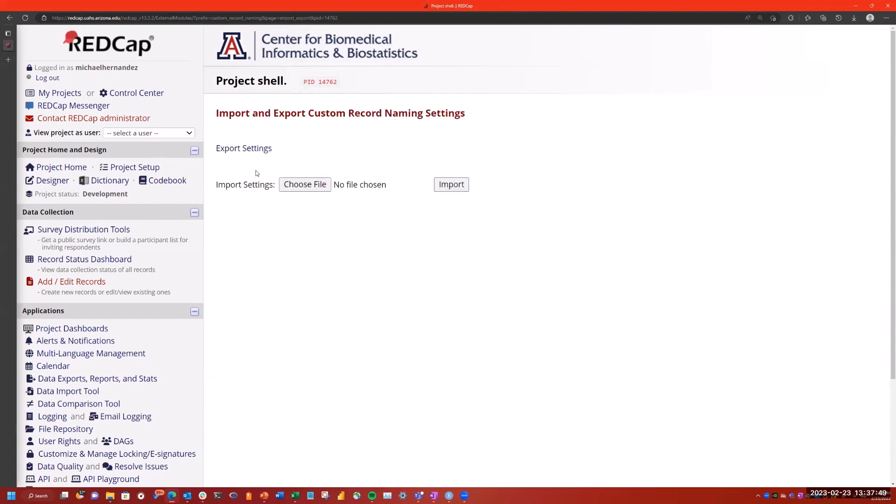
Choose project_shellCustomRecordNamingEx1PW from the EMs folder under Documents, cb2, 20230109_REDCap Training Materials as the settings file to import
click(305, 185)
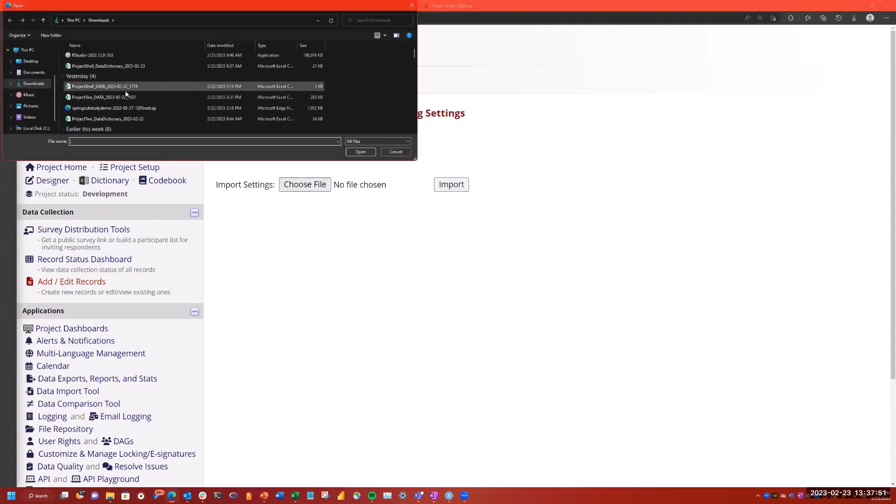
scroll(122, 98, down, 1)
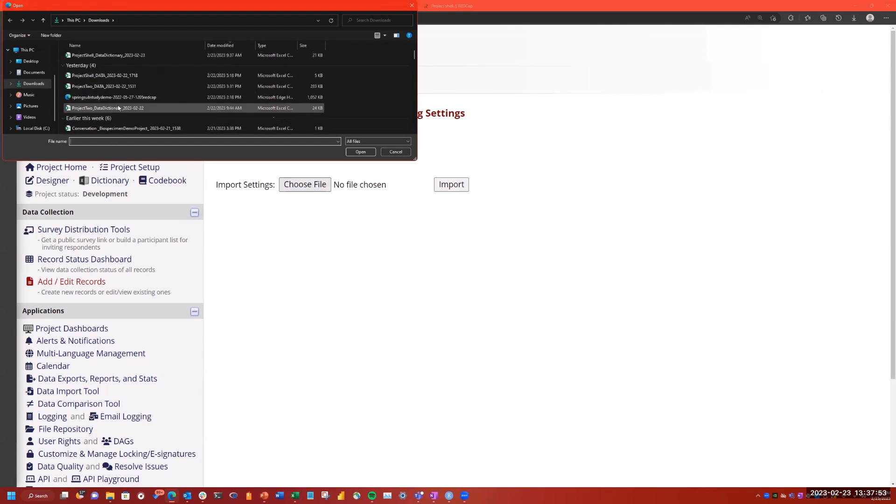
click(34, 73)
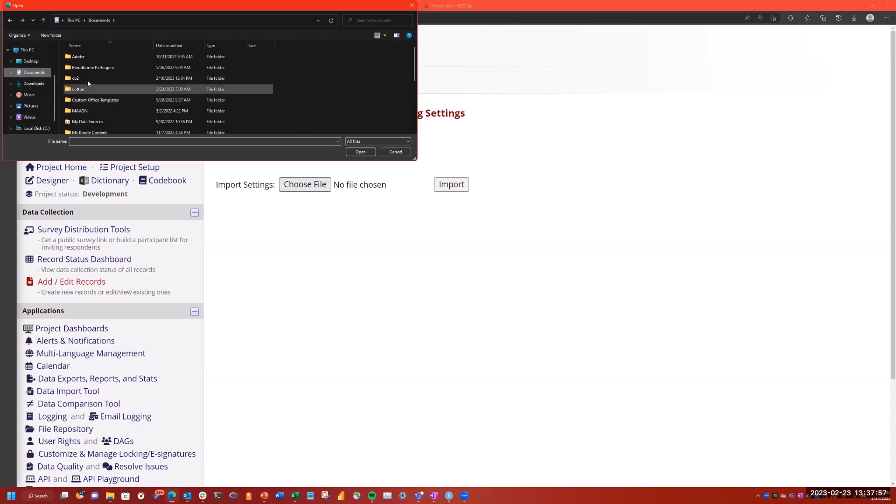
double_click(87, 78)
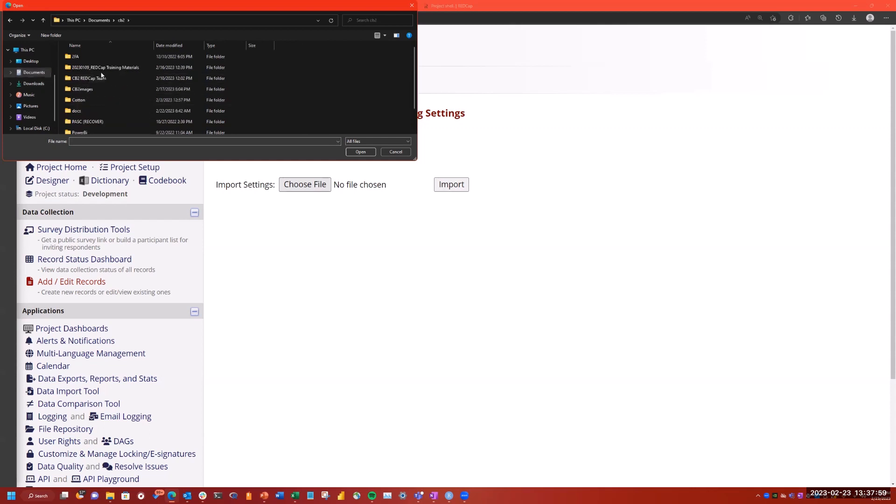
double_click(101, 69)
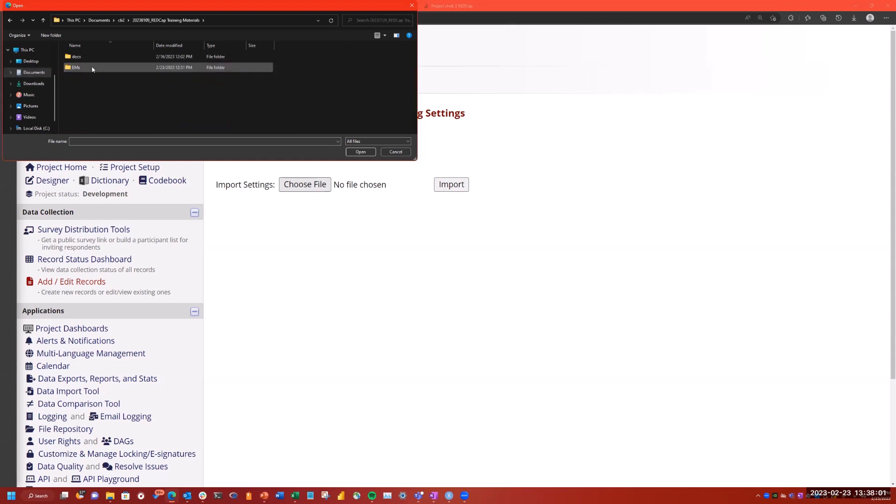
double_click(92, 69)
scroll(112, 93, down, 5)
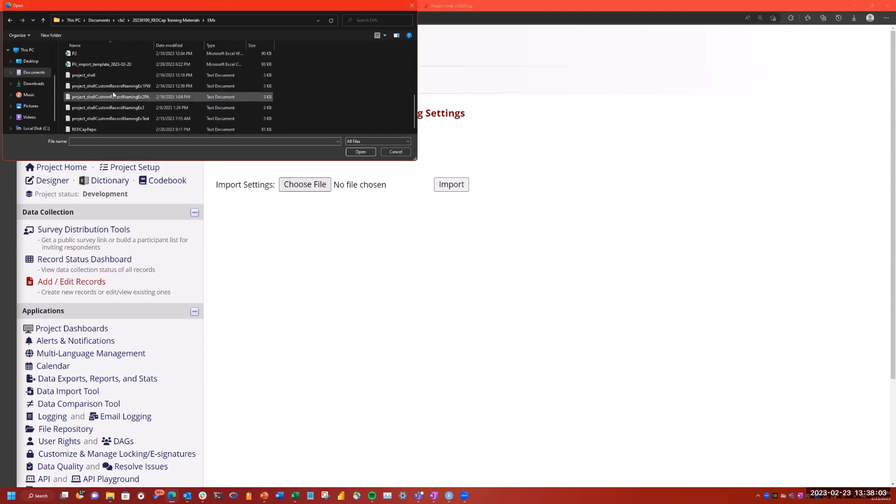
click(112, 86)
click(361, 152)
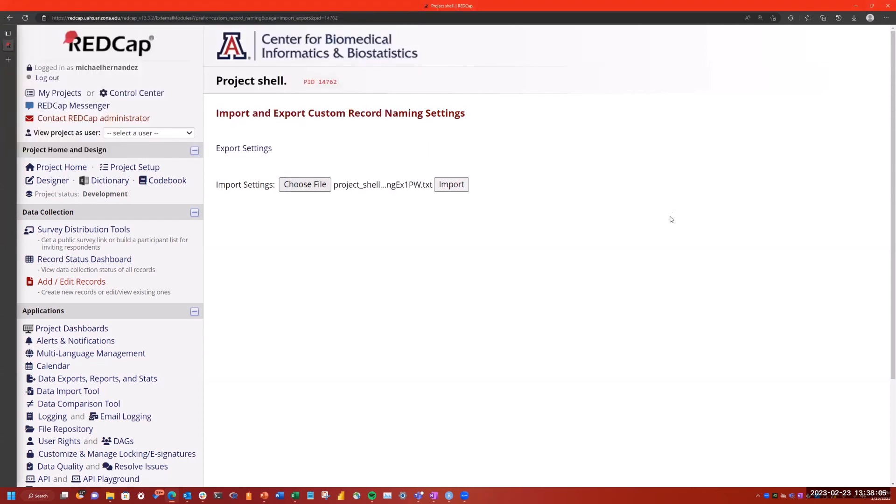
Reselect project_shellCustomRecordNamingEx1PW in the EMs folder and load it for an old-versus-new settings comparison
click(291, 187)
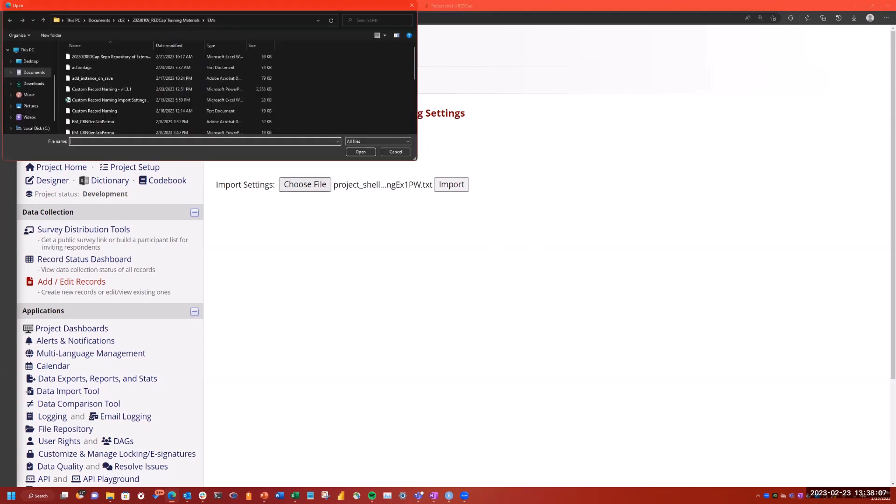
click(396, 153)
click(326, 186)
scroll(107, 98, down, 5)
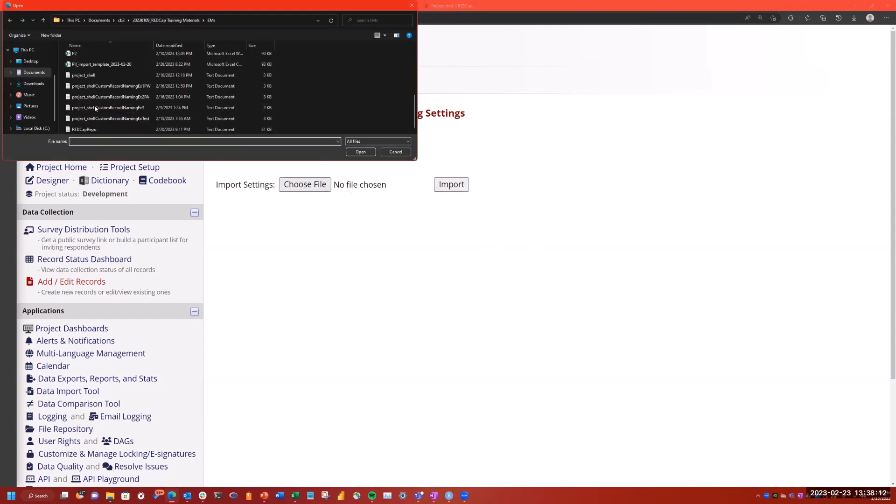
click(109, 85)
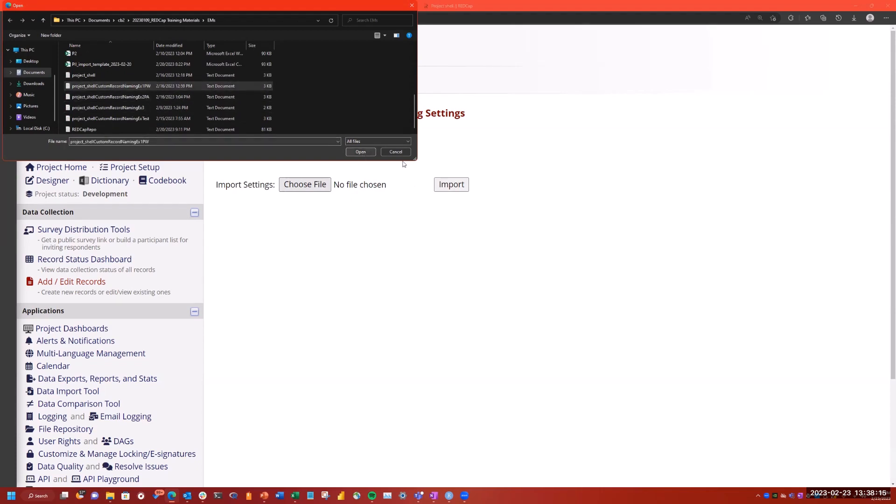
key(Return)
click(451, 188)
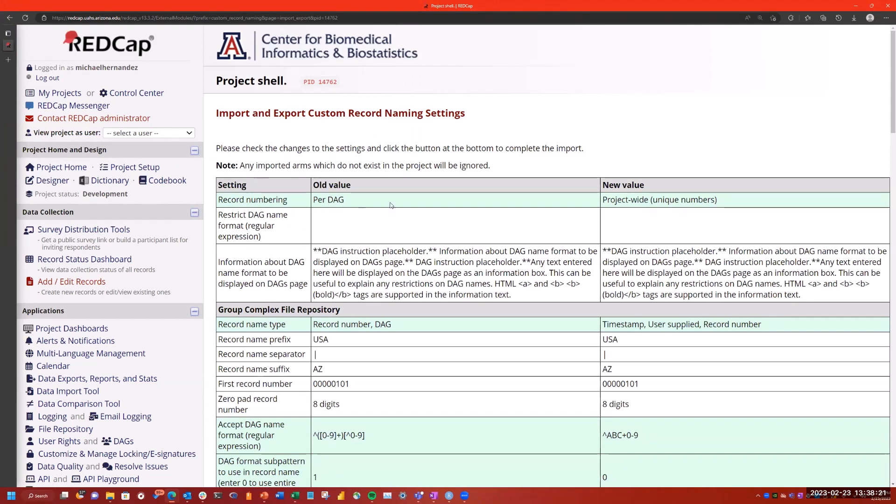
Compare the old and new naming settings for each arm, especially record numbering, record name type and the accepted DAG name format
scroll(434, 277, down, 1)
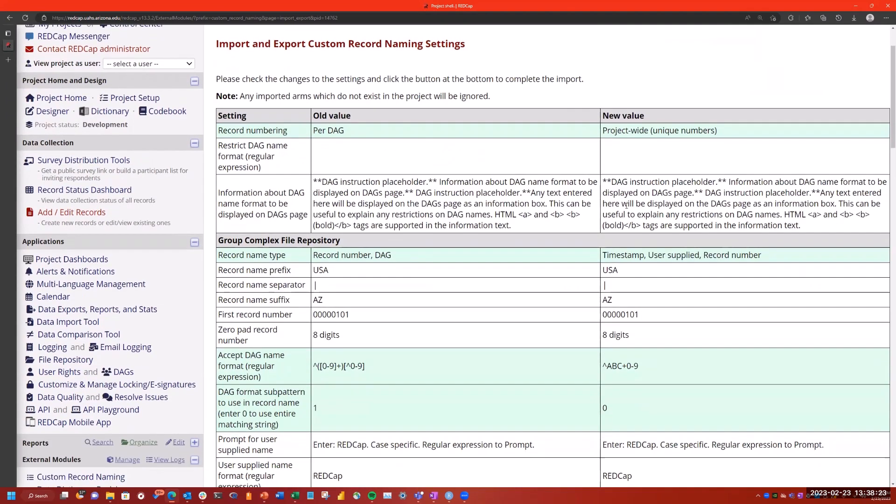
scroll(500, 171, up, 1)
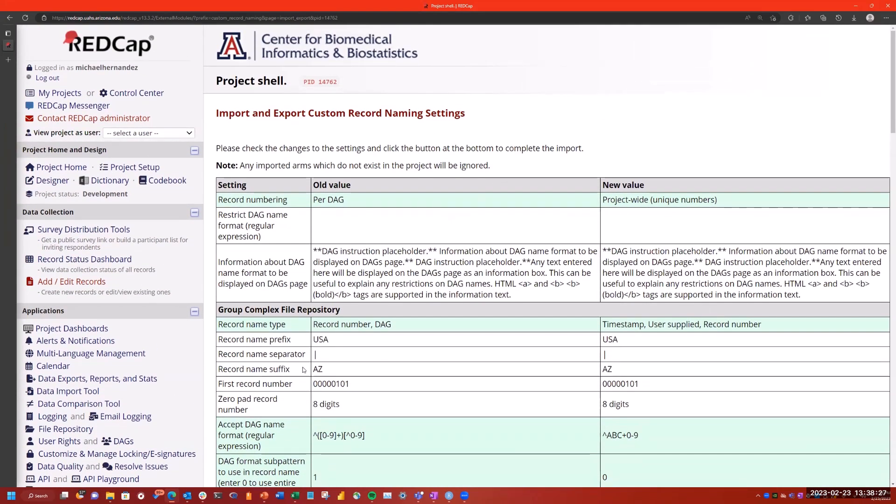
scroll(302, 370, down, 1)
scroll(302, 369, down, 1)
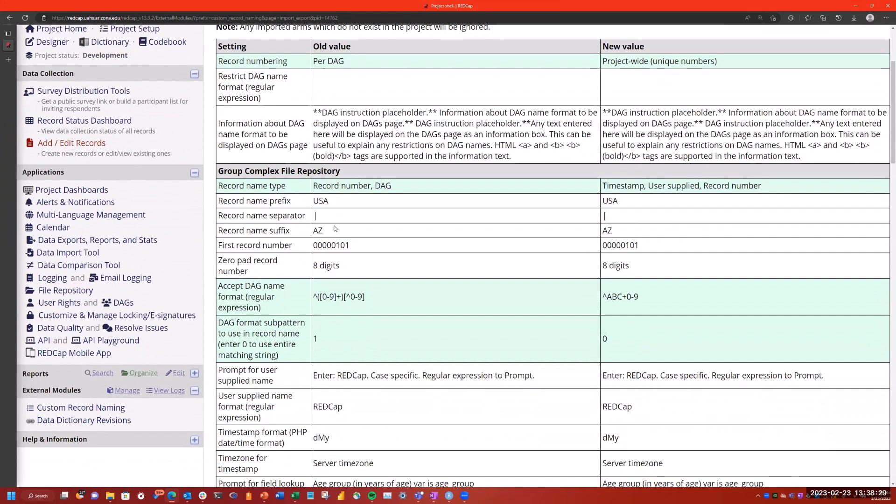
drag(372, 300, 313, 299)
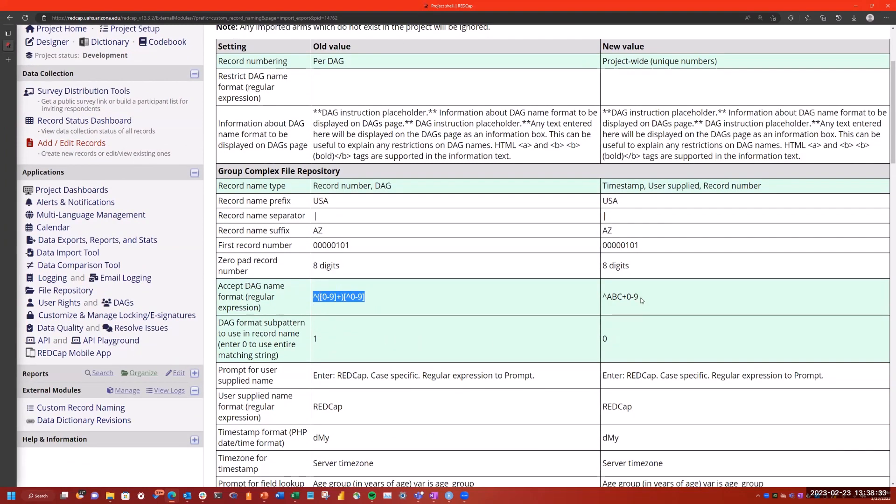
click(614, 307)
drag(614, 307, 491, 299)
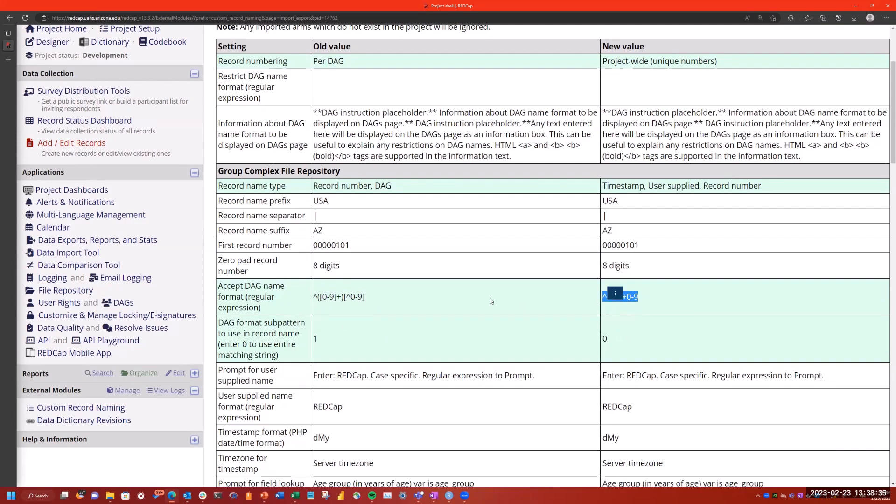
scroll(490, 301, down, 3)
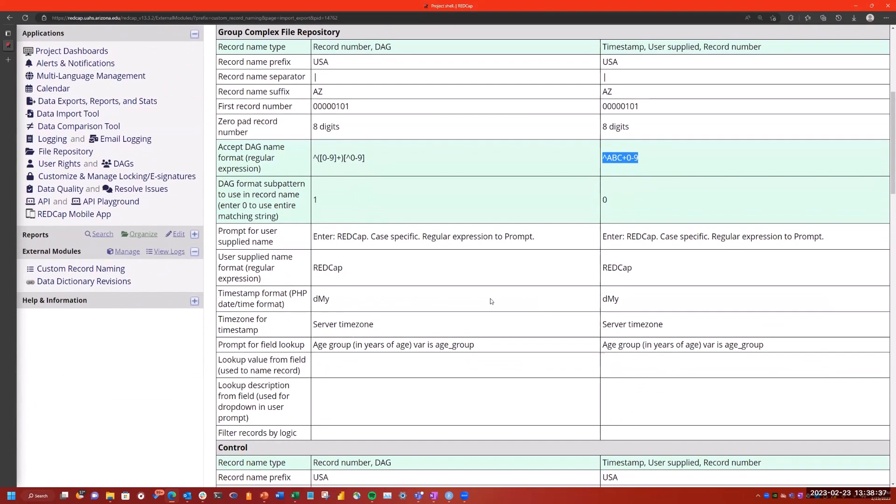
scroll(491, 301, down, 18)
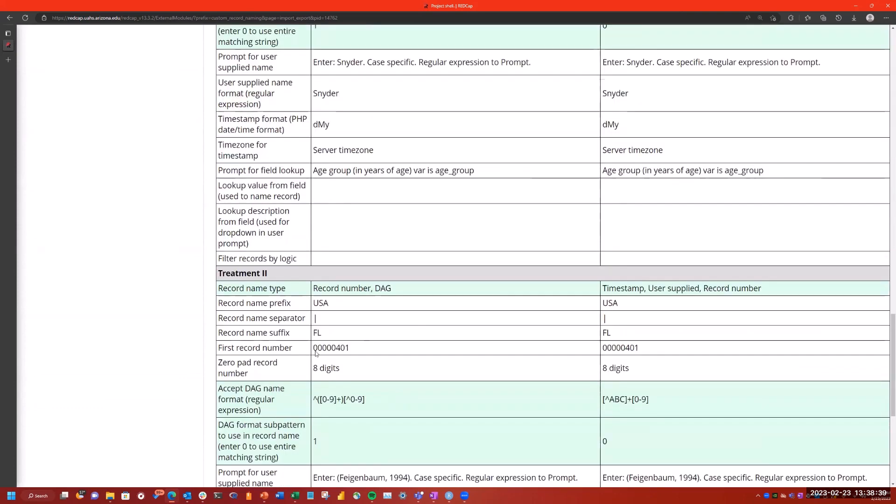
Complete the import of the reviewed Custom Record Naming settings
scroll(315, 353, down, 6)
click(233, 399)
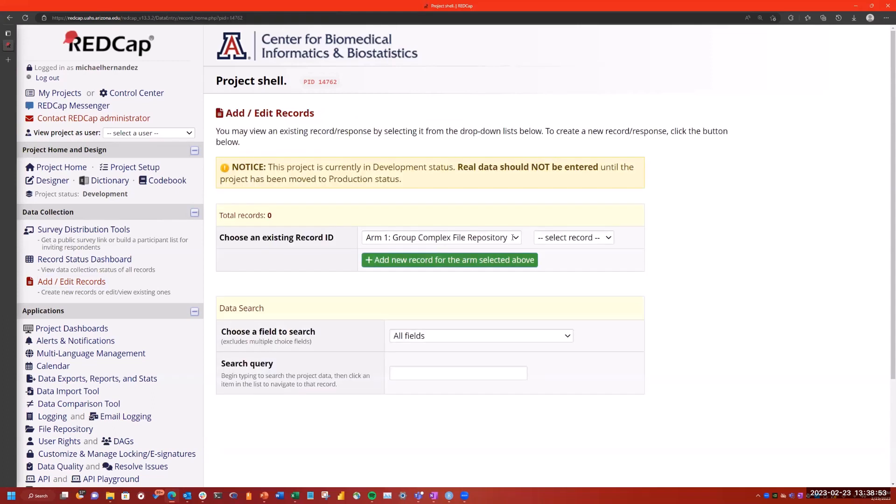
Add a new record for Arm 1: Group Complex File Repository and open its First Instrument for the Screening event
click(516, 237)
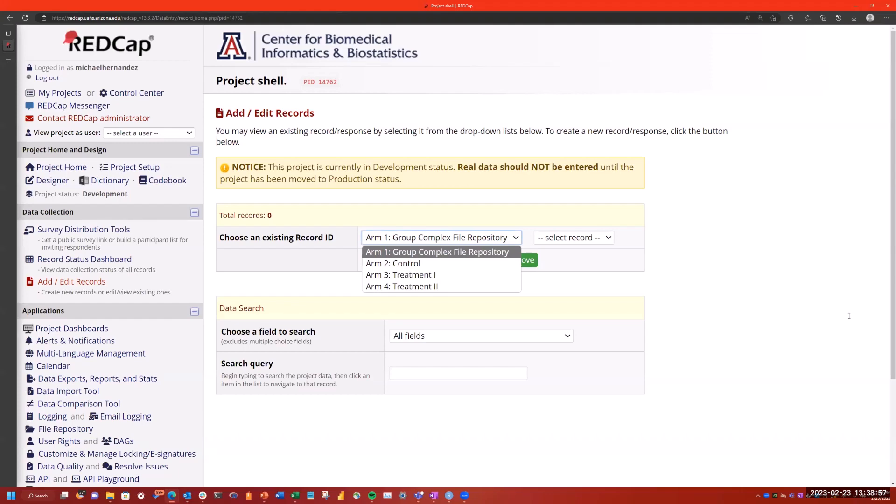
click(447, 253)
click(446, 260)
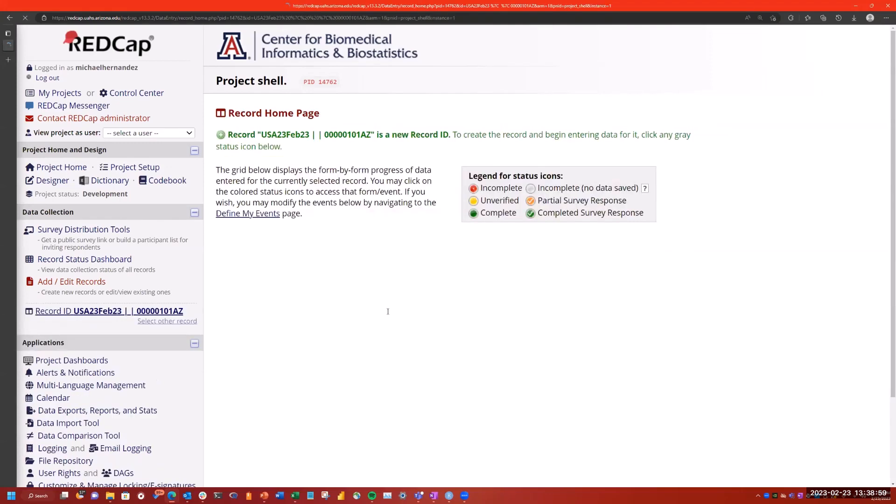
click(381, 312)
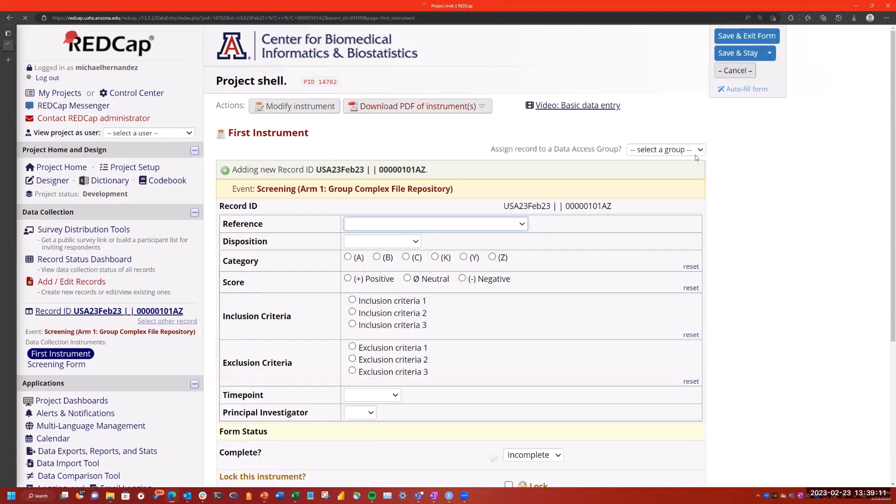
Assign the record to DAG1, auto-fill First Instrument with its status set to Complete, and save and exit the form
click(696, 150)
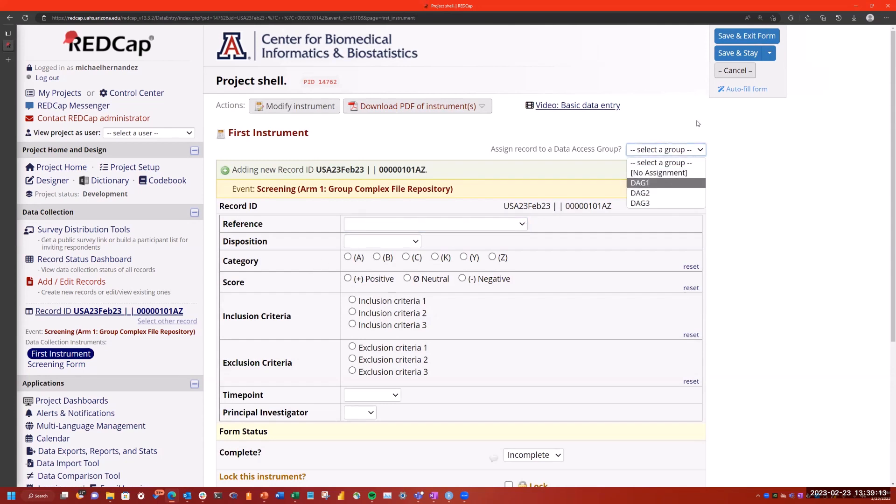
key(Return)
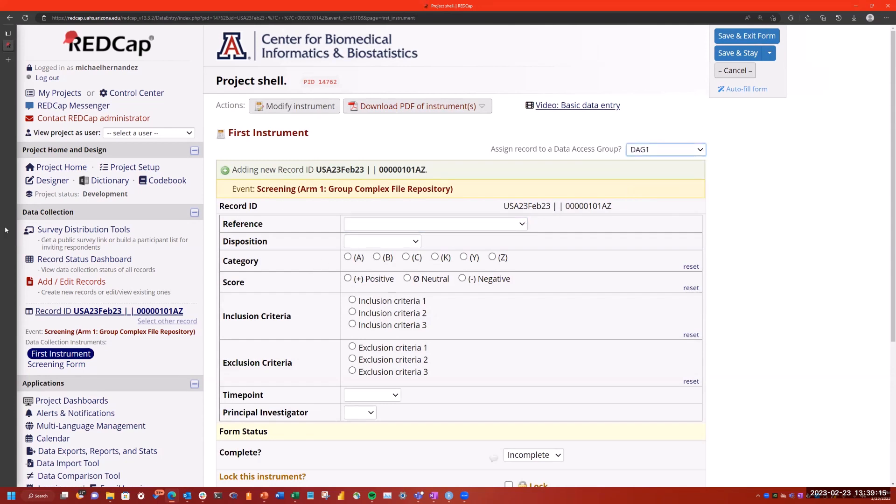
key(Tab)
key(Return)
scroll(458, 351, down, 5)
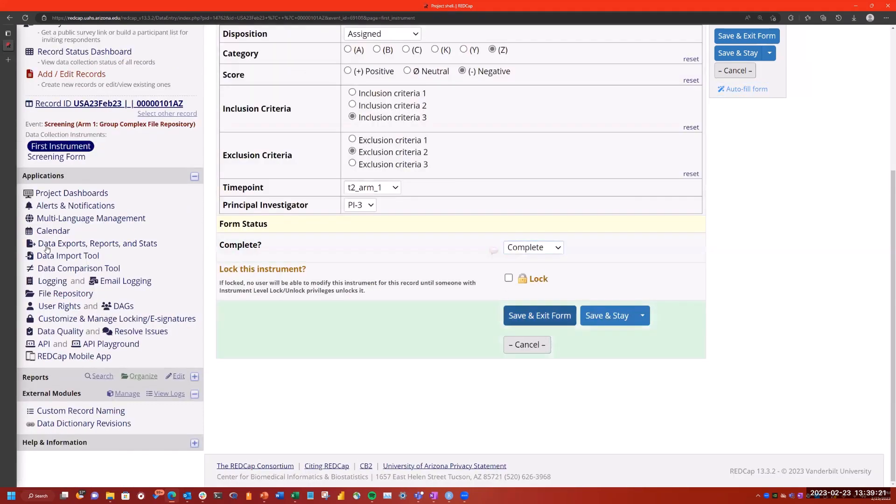
key(Return)
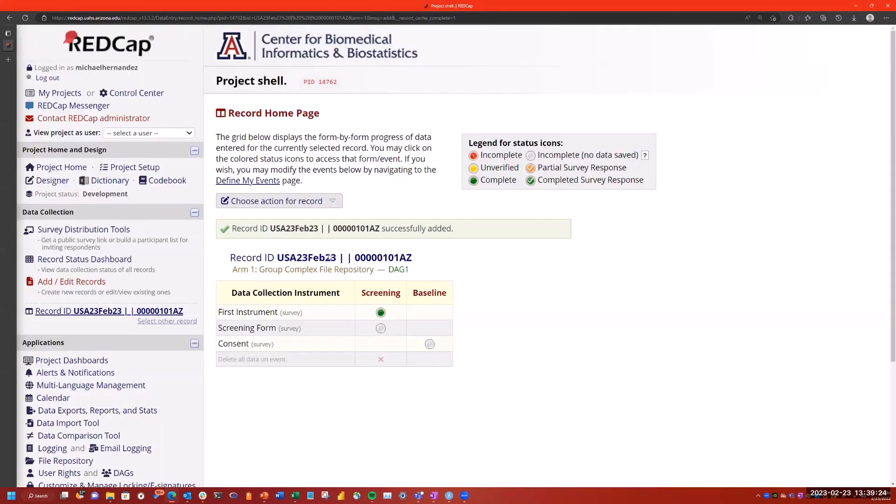
Examine the parts of the new record's ID: prefix, timestamp, separators, record number and suffix
drag(230, 258, 312, 258)
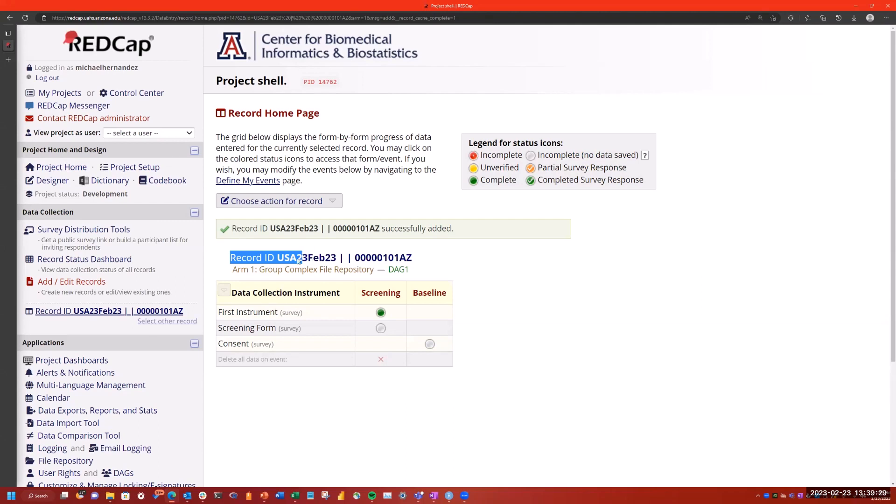
drag(298, 260, 295, 258)
drag(400, 258, 414, 270)
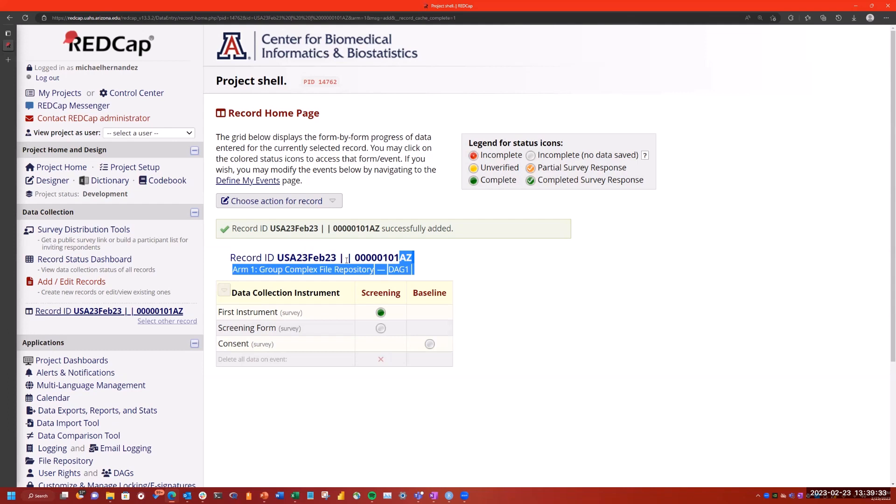
click(361, 258)
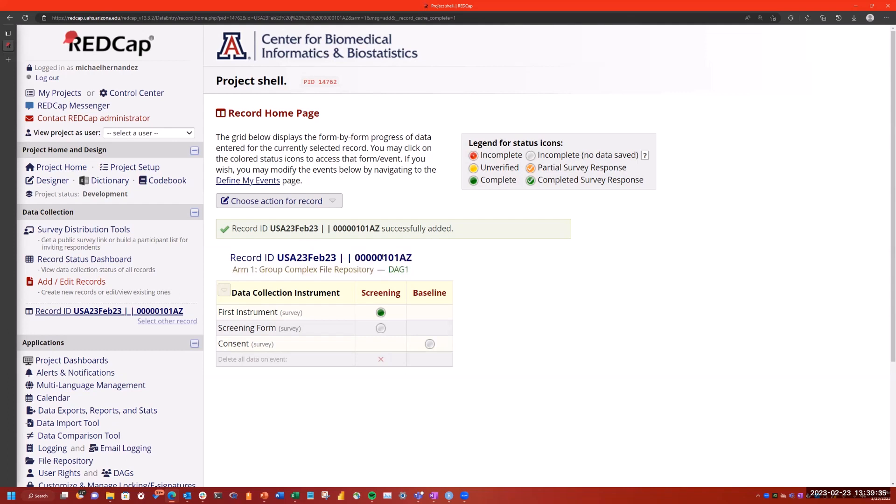
drag(400, 258, 297, 272)
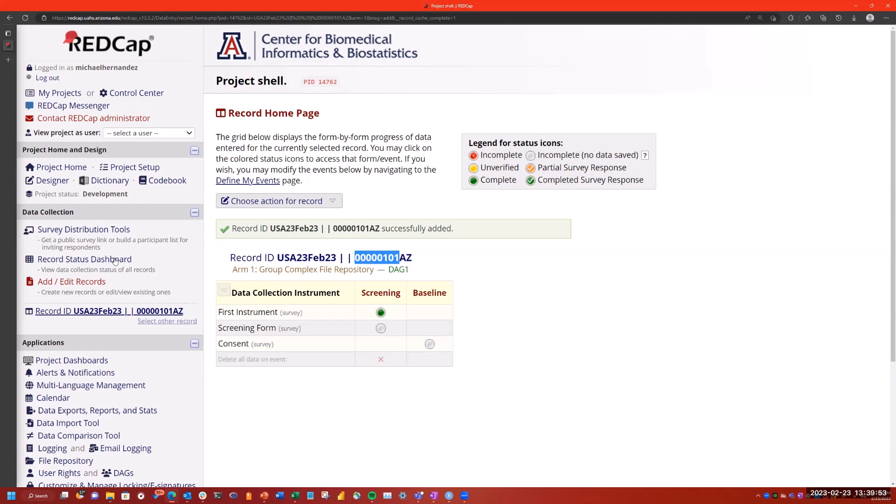
Review the Custom Record Naming settings of the Control and Group Complex File Repository arms
scroll(84, 415, down, 3)
click(81, 411)
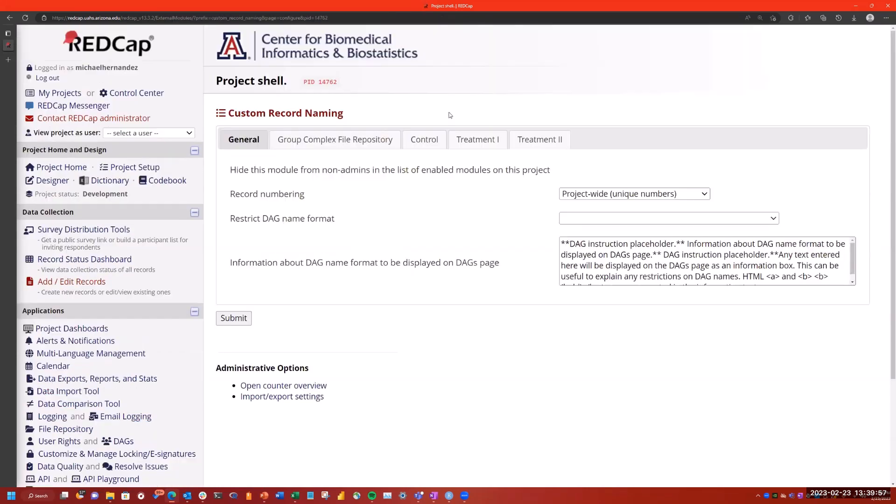
click(424, 140)
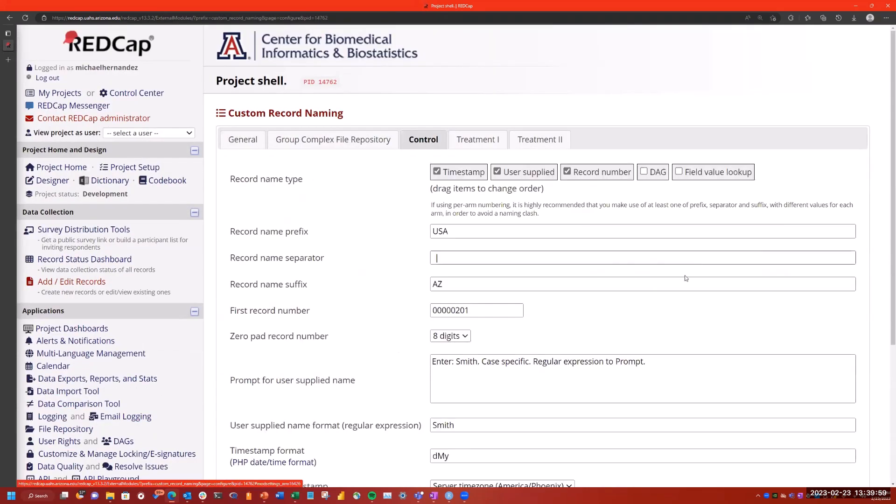
click(347, 147)
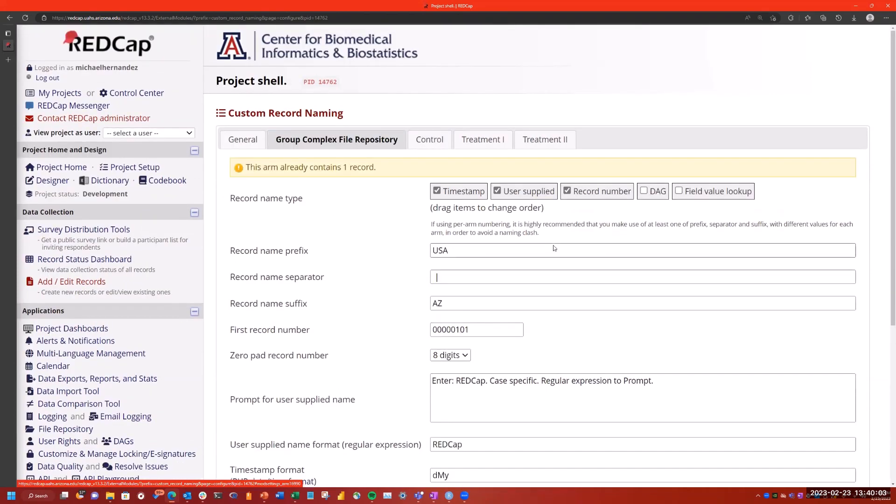
scroll(554, 253, down, 3)
scroll(554, 254, down, 1)
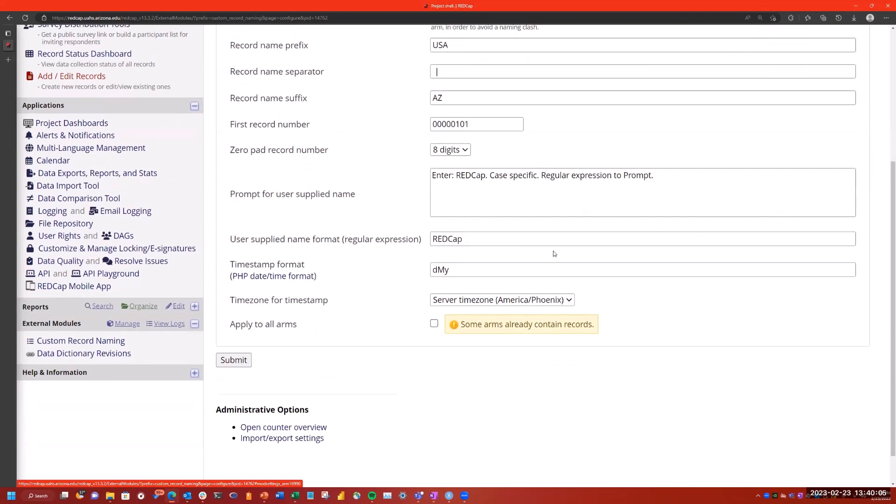
scroll(554, 251, up, 5)
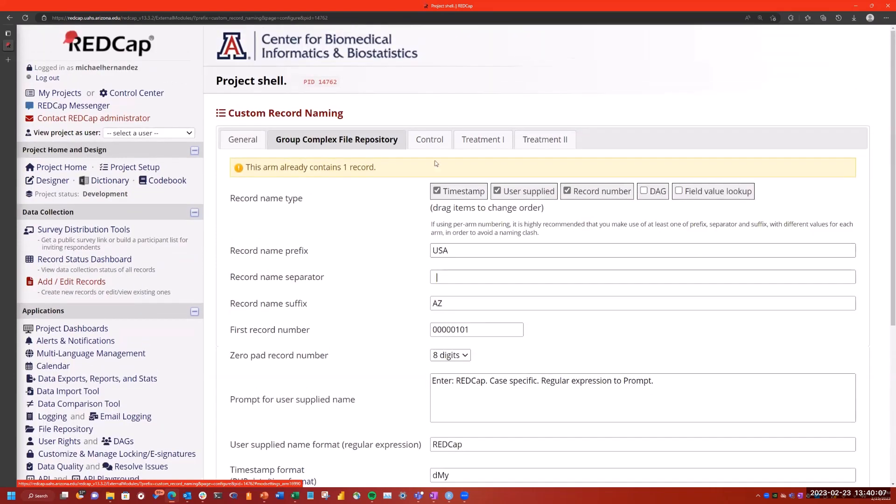
Review the Control arm's record naming settings, including its first record number, and the record numbering options available for the project
click(432, 142)
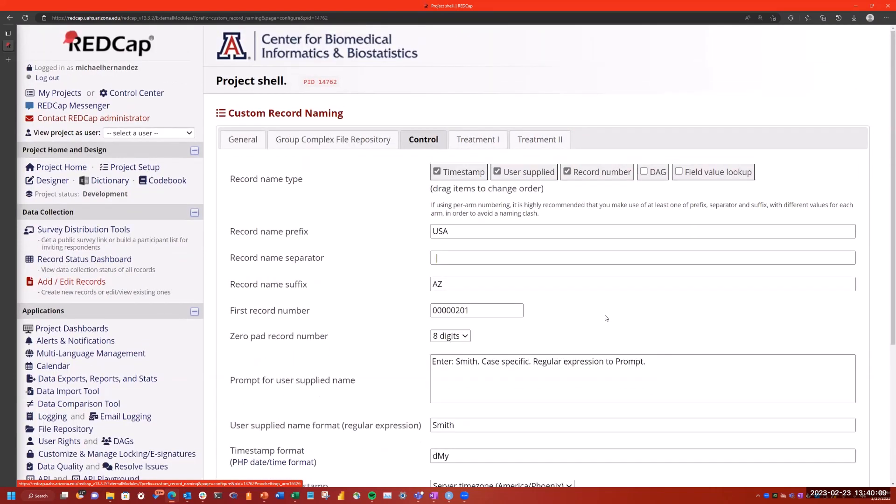
scroll(606, 318, down, 1)
double_click(438, 241)
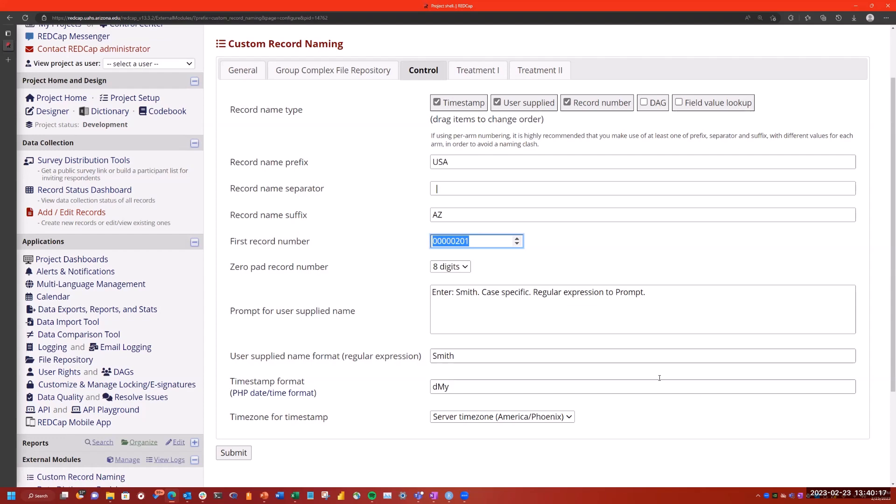
scroll(659, 379, up, 1)
scroll(660, 378, up, 1)
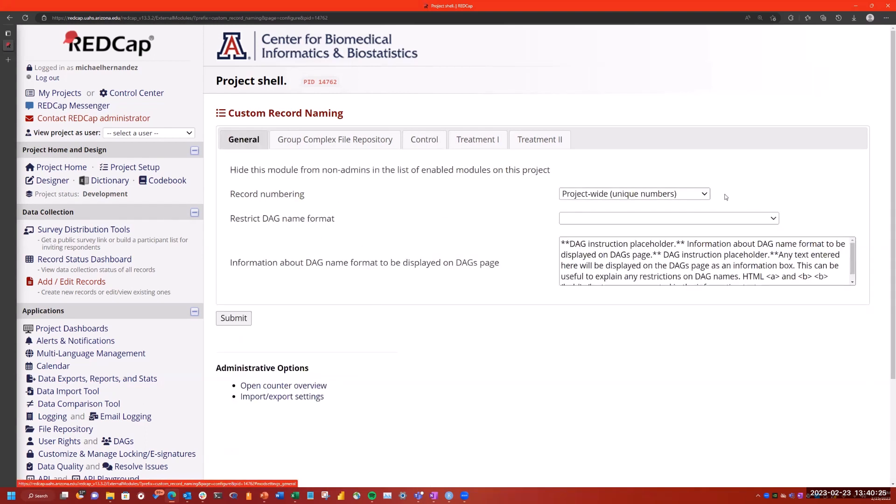
click(705, 195)
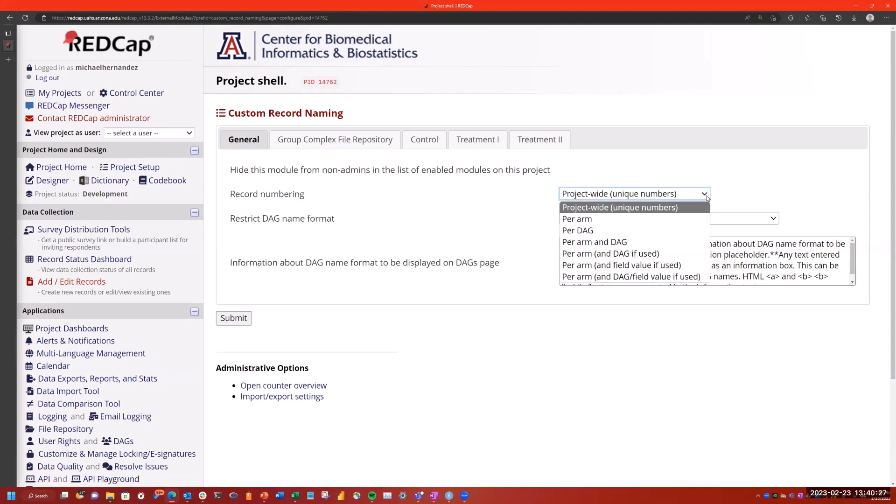
click(708, 198)
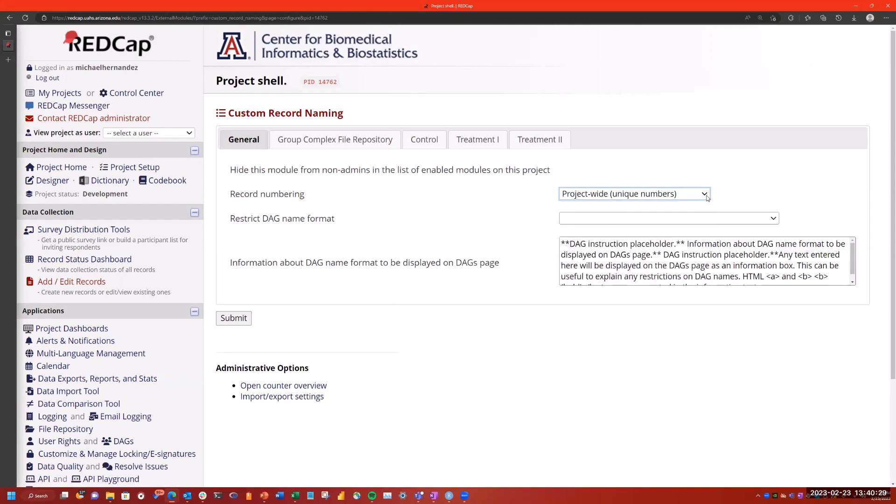
Open the record counter overview and check the project counter's value
click(285, 386)
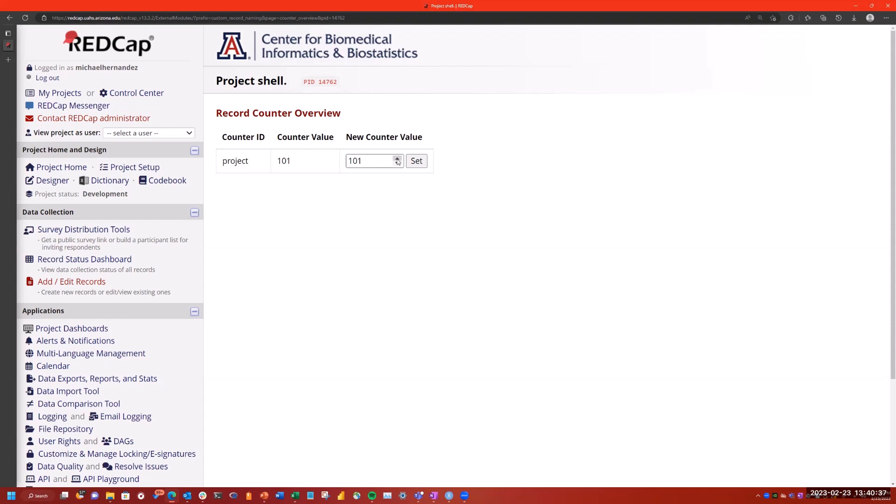
double_click(284, 161)
scroll(132, 335, down, 3)
Load the settings file project_shellCustomRecordNamingEx2PA.txt into Custom Record Naming's settings import
click(87, 412)
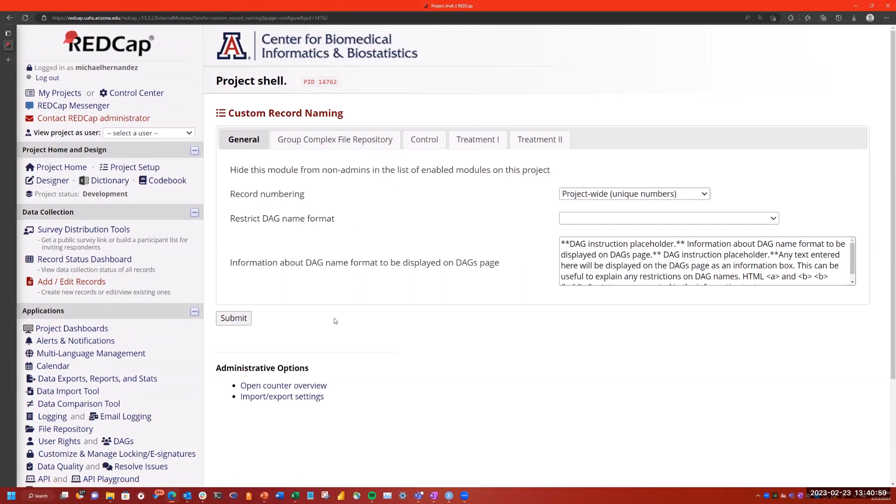
click(269, 397)
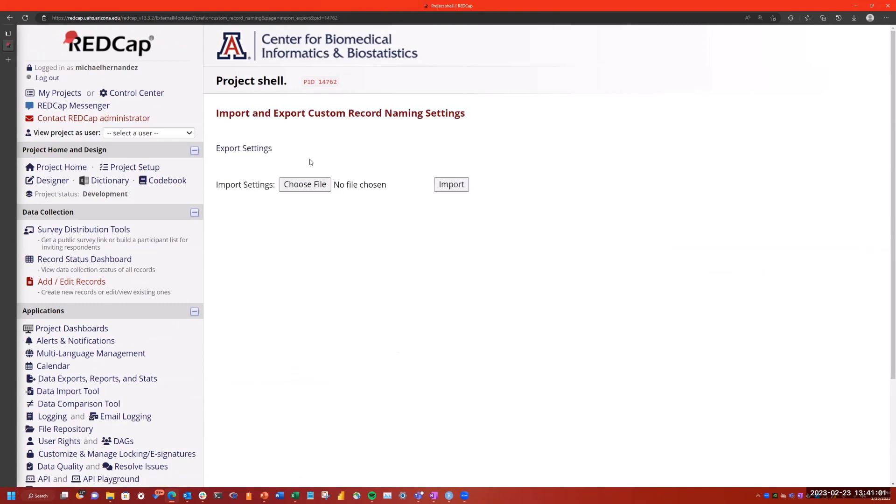
click(298, 186)
scroll(189, 125, down, 3)
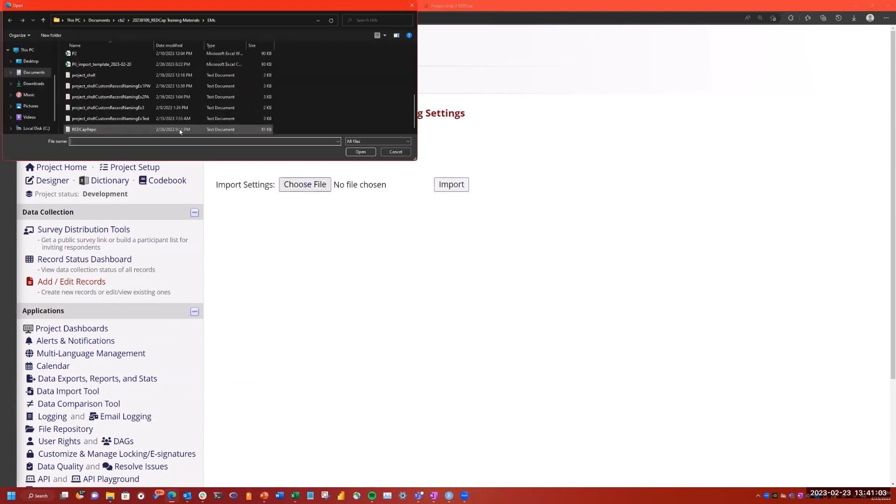
click(134, 98)
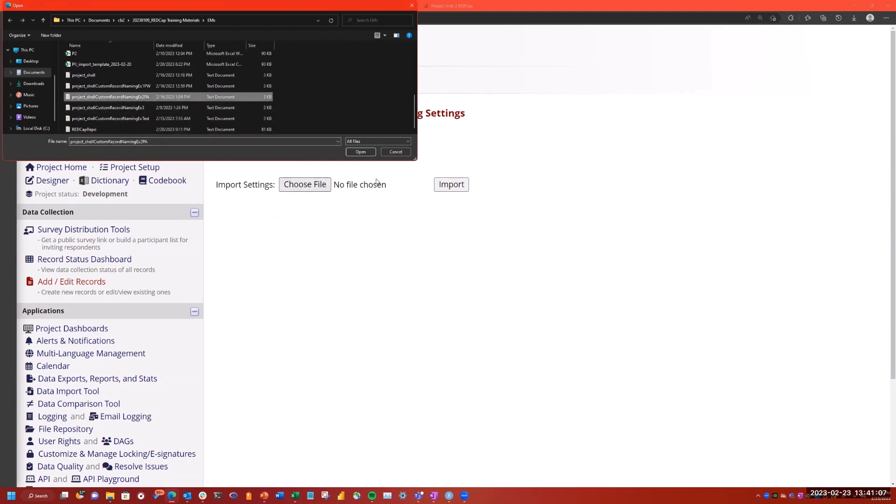
click(361, 152)
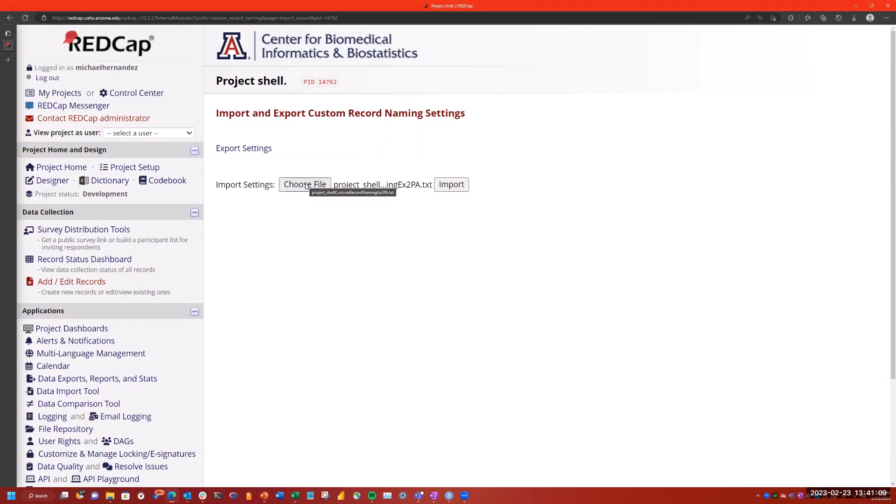
click(451, 185)
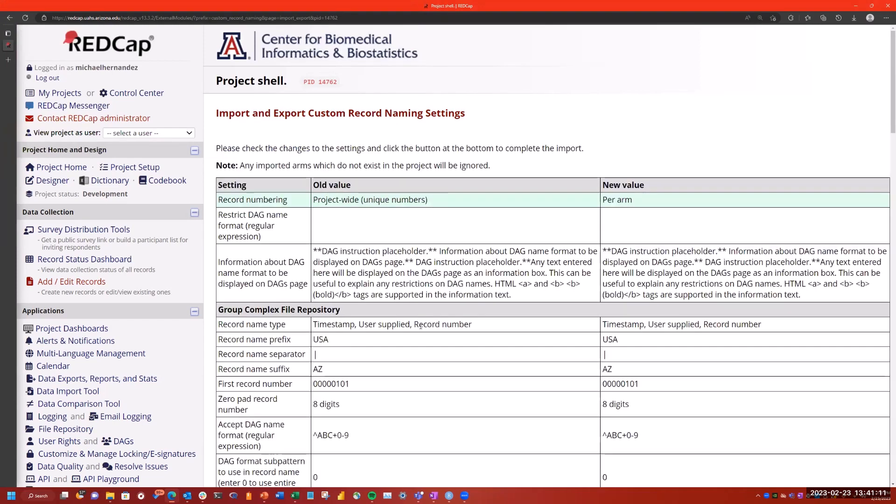
Compare the old and new values for all arms and complete the import of the Per arm record numbering settings
scroll(430, 325, down, 2)
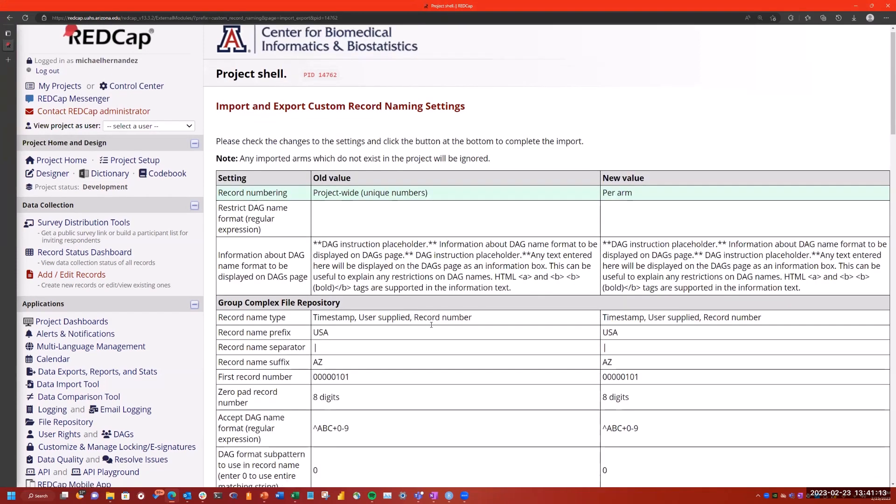
scroll(431, 325, down, 9)
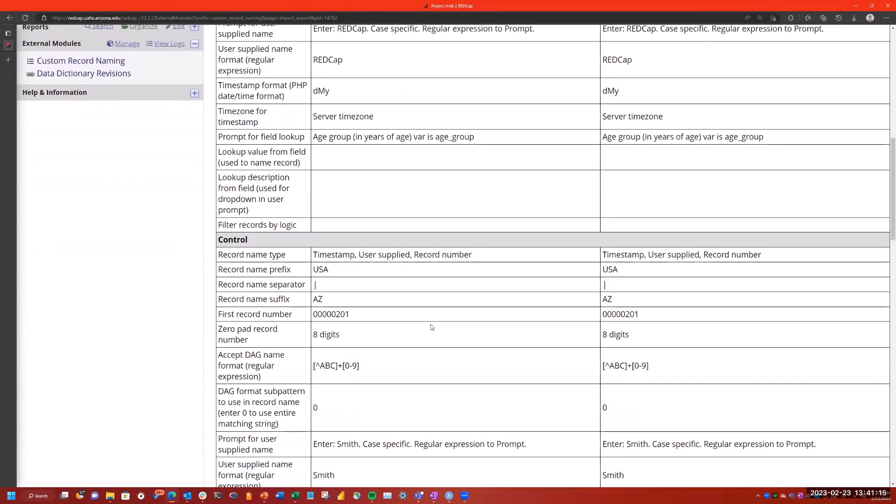
scroll(431, 327, down, 12)
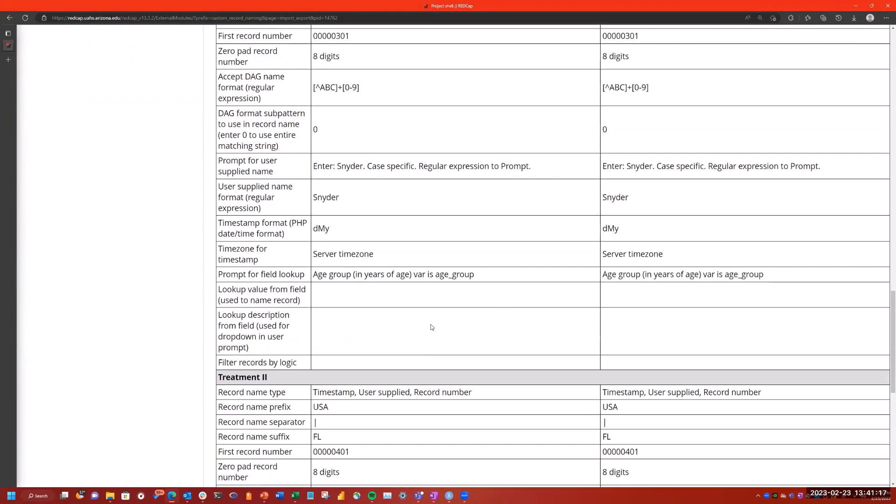
scroll(432, 327, down, 5)
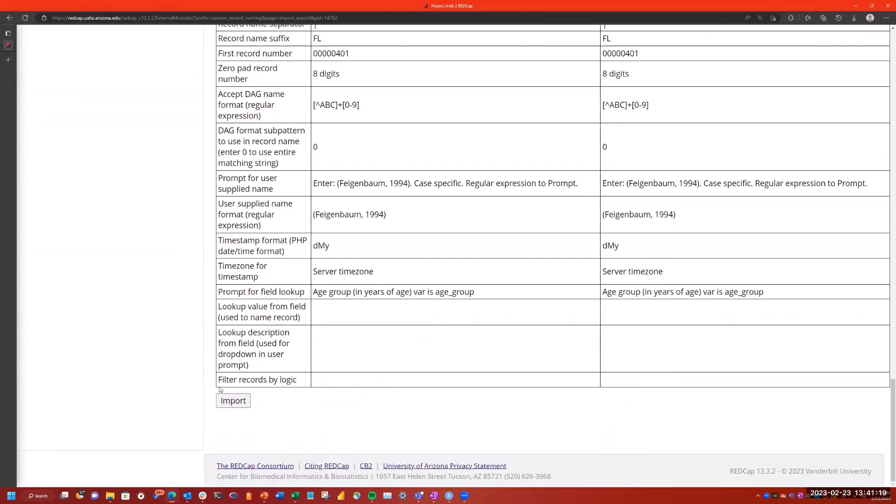
click(219, 400)
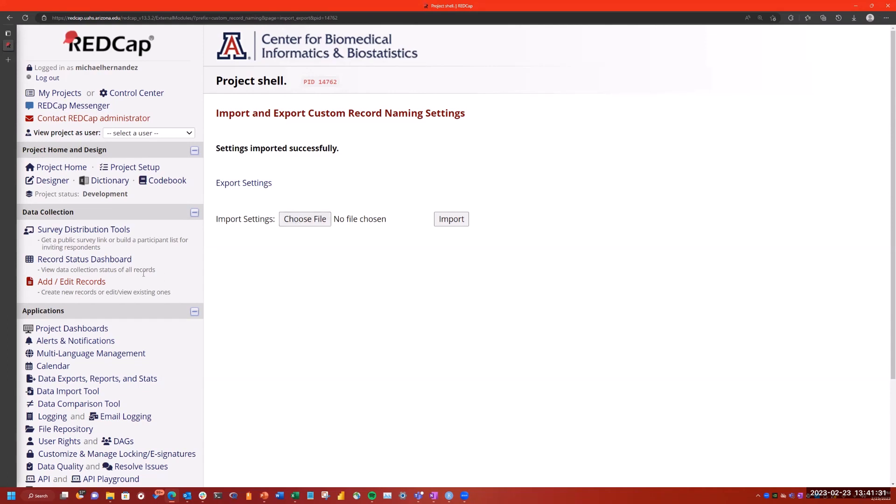
Add a new record for Arm 2: Control from the Record Status Dashboard, entering the user-supplied name that the prompt requests
click(82, 260)
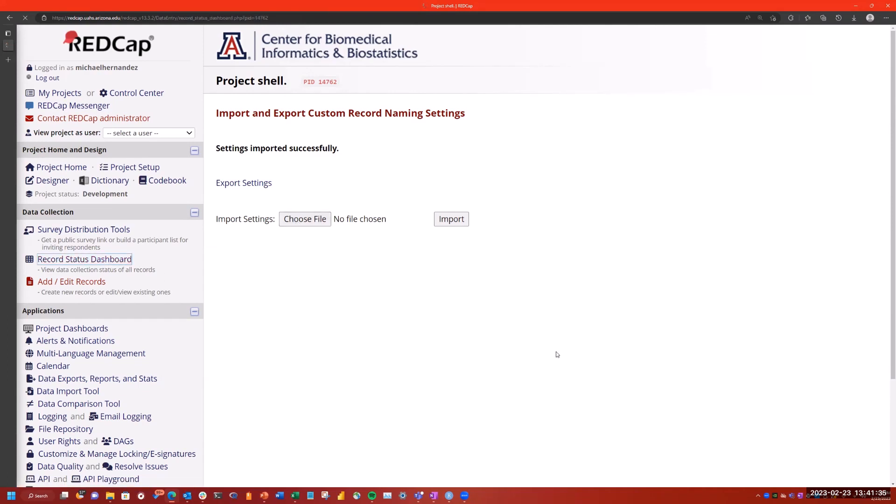
click(404, 333)
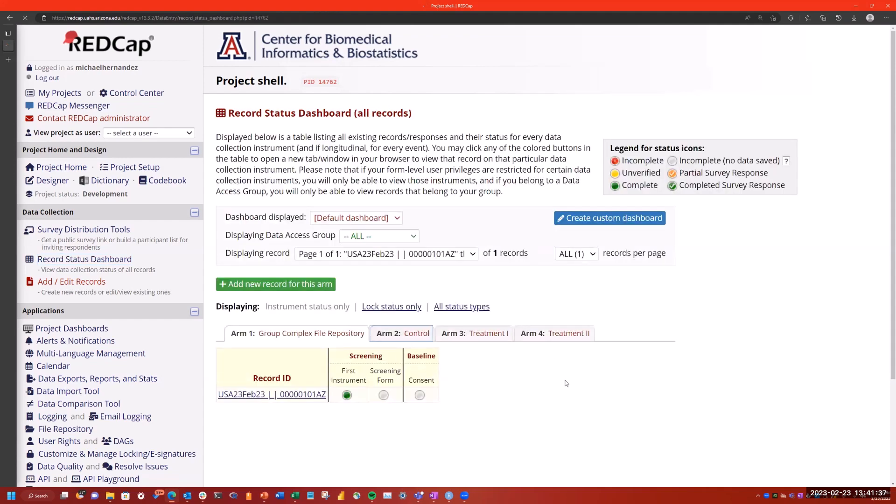
click(280, 285)
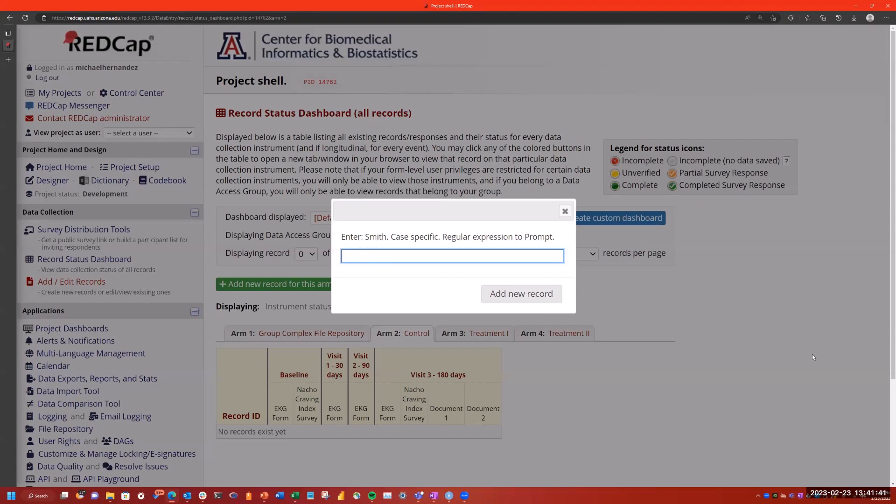
text(Smith)
key(Return)
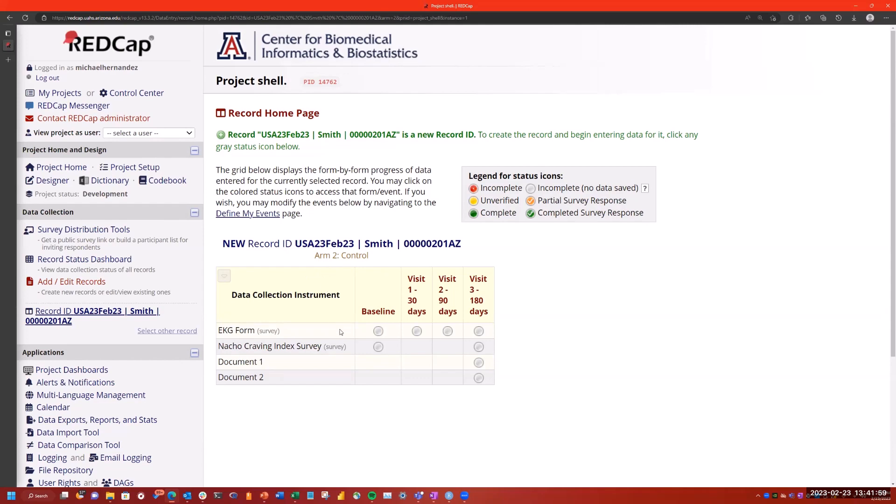
Open the new record's Baseline EKG Form, set the EKG Date to 2023-02-23, and save and exit the form
click(379, 332)
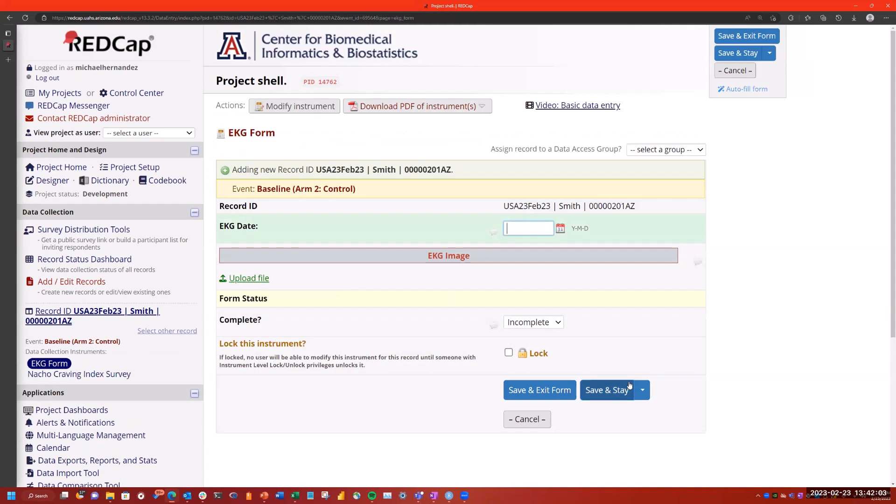
click(562, 230)
click(595, 337)
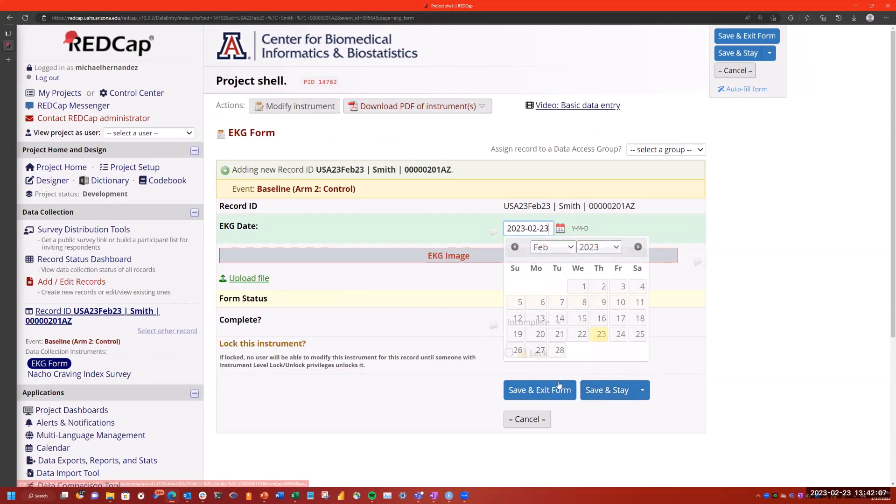
click(559, 388)
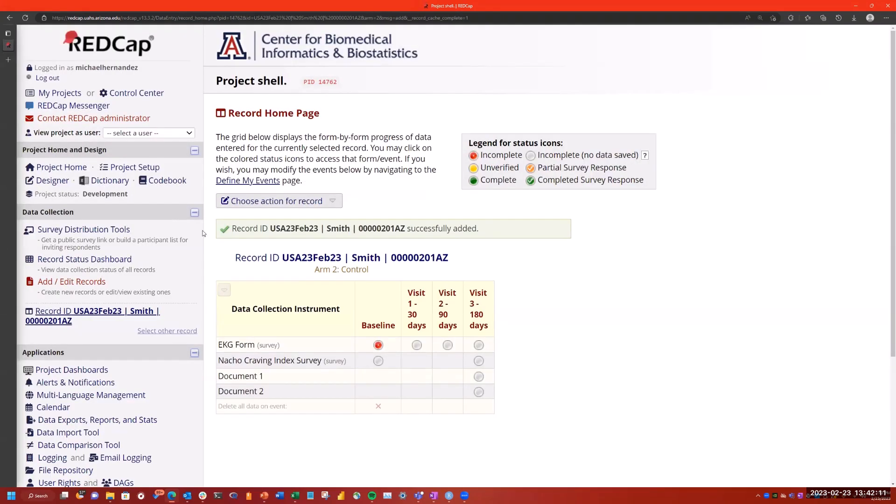
Check the record IDs listed on the Record Status Dashboard for Arm 1, Arm 2: Control and Arm 3: Treatment I
click(77, 260)
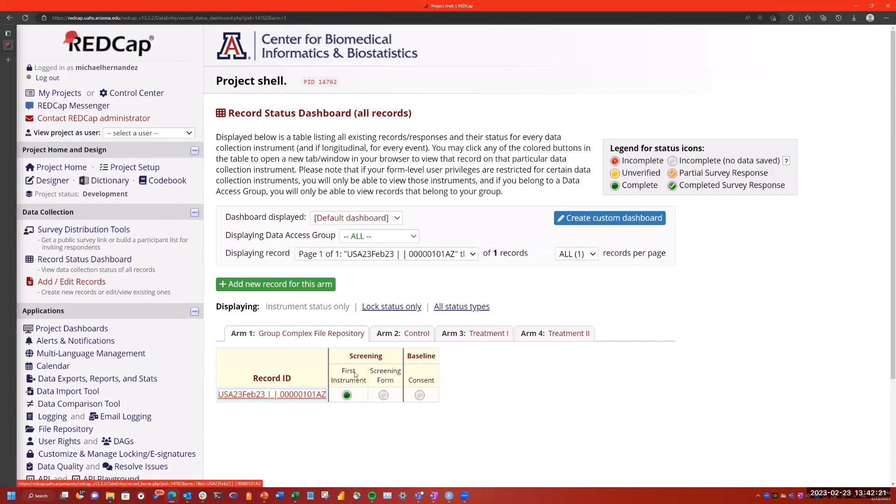
click(403, 333)
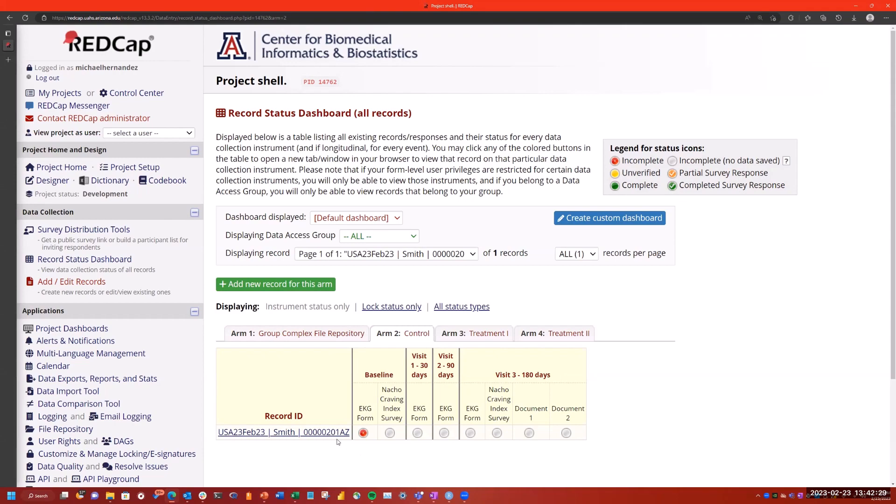
click(469, 339)
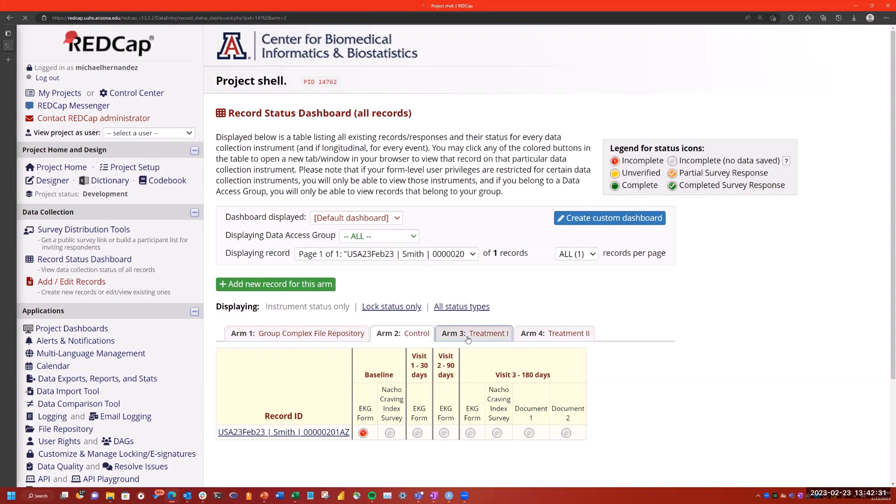
Review the Custom Record Naming settings of the Control, Treatment I and Treatment II arms, including suffix, first record number and name prompt
scroll(126, 350, down, 3)
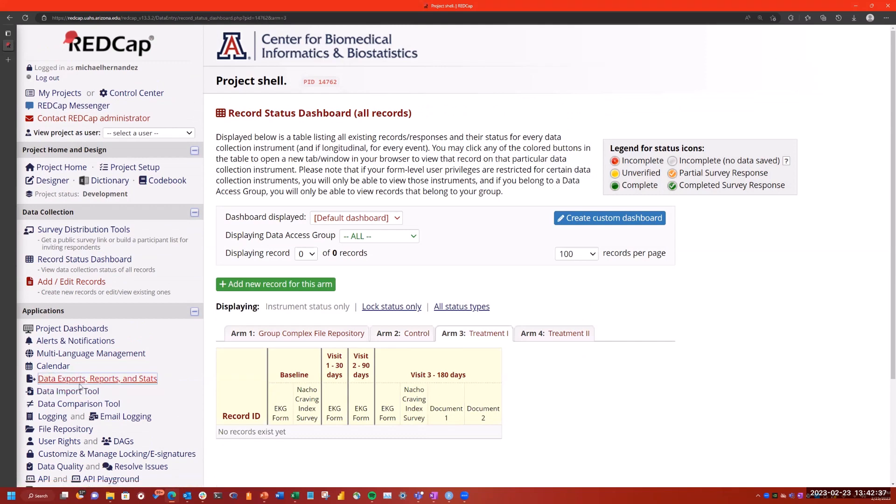
scroll(71, 392, down, 3)
click(62, 415)
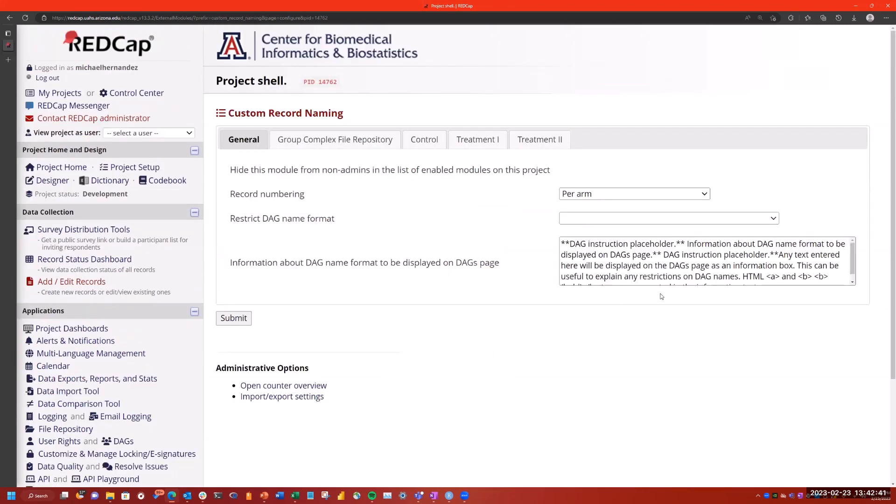
click(435, 143)
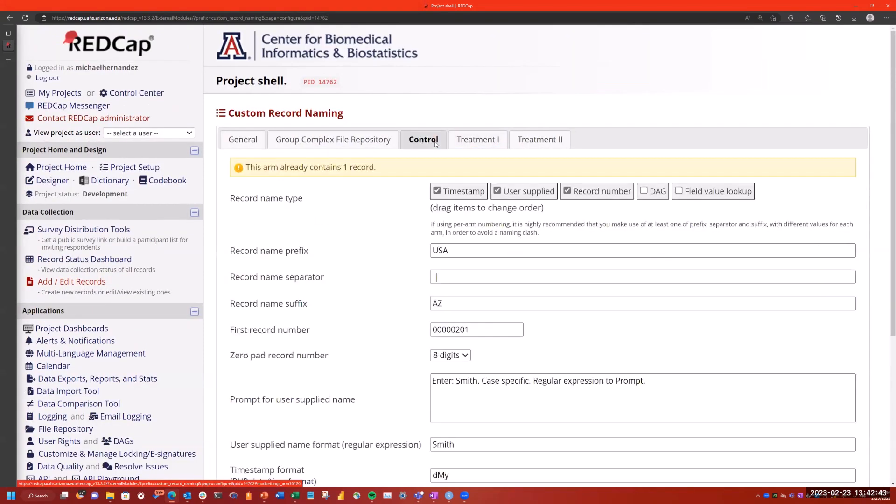
scroll(502, 246, down, 5)
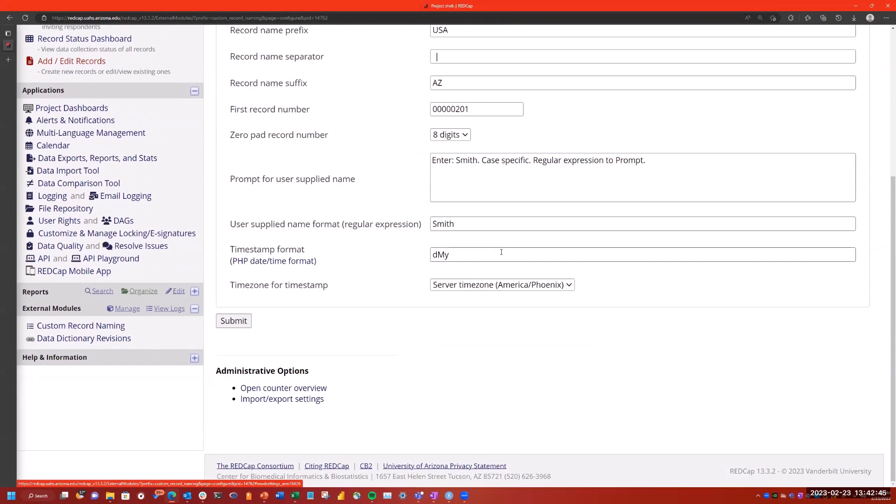
scroll(502, 252, up, 5)
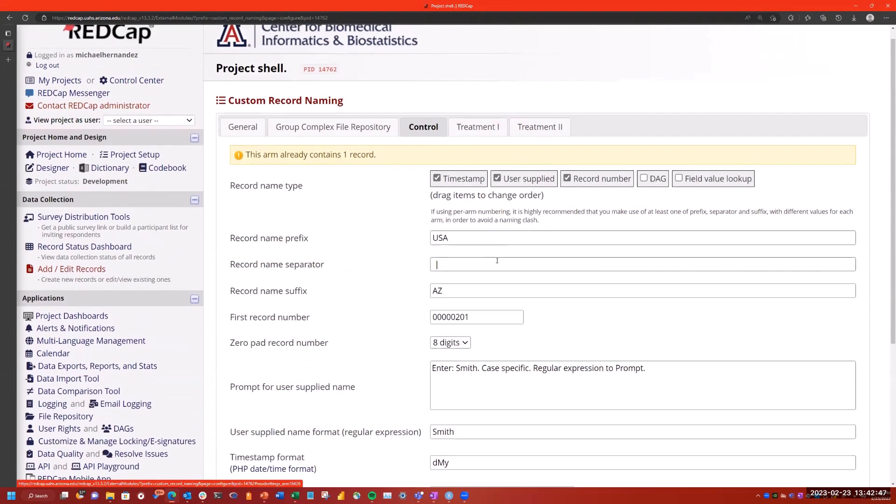
click(477, 127)
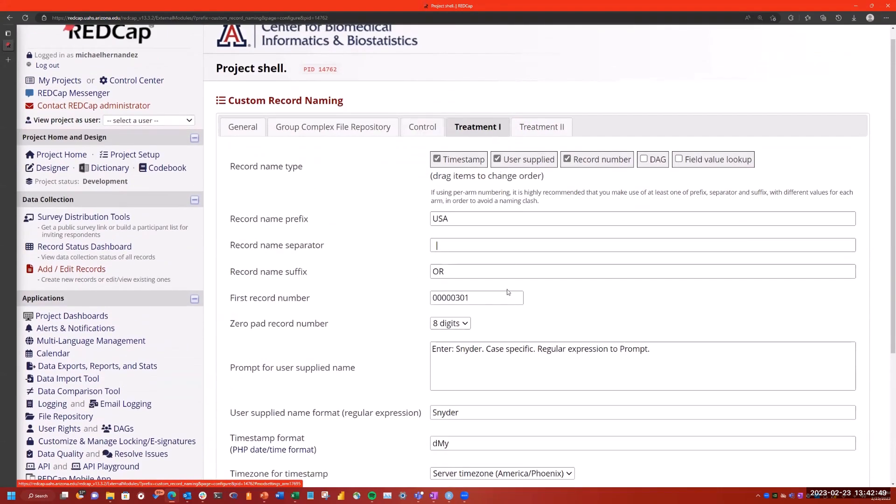
click(541, 127)
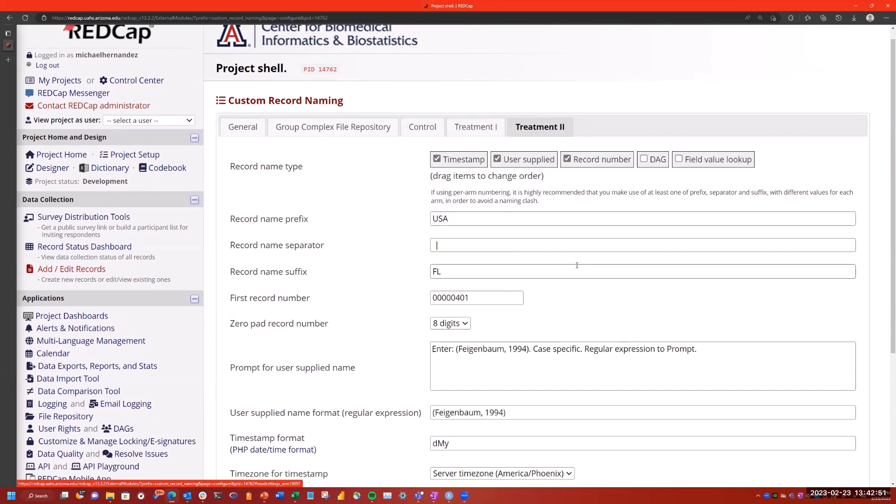
scroll(578, 265, down, 3)
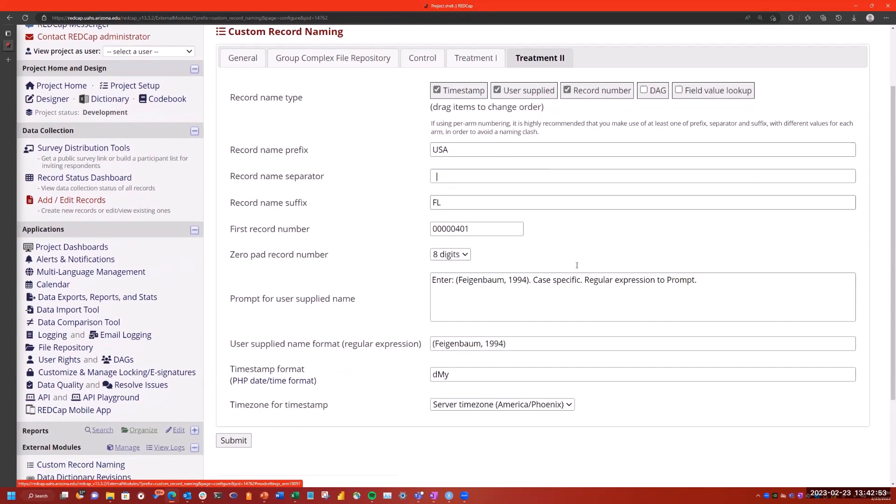
Compare the user supplied name format (regular expression) of the Treatment II arm with that of the Control arm
click(529, 275)
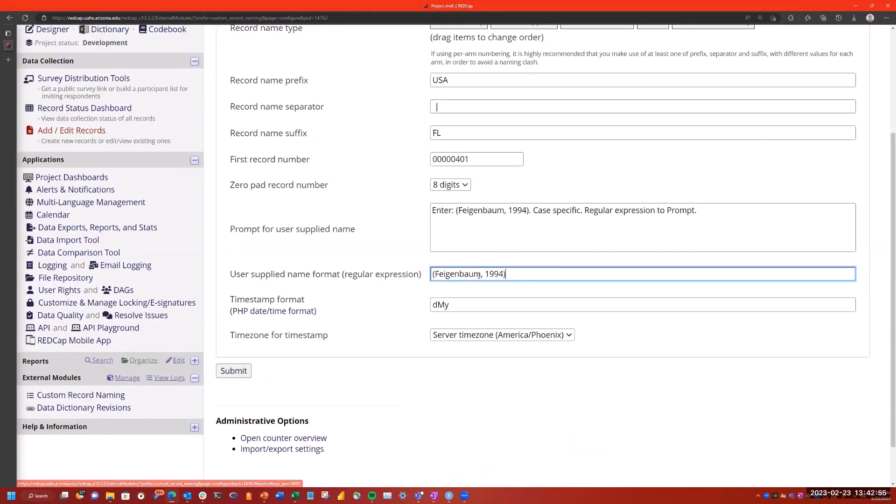
key(ctrl+a)
scroll(508, 281, up, 1)
scroll(508, 281, up, 3)
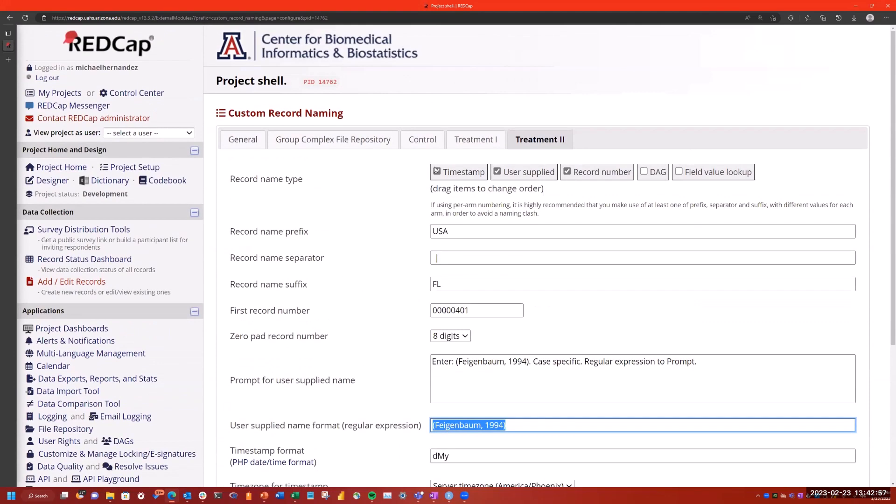
click(423, 139)
scroll(430, 215, down, 5)
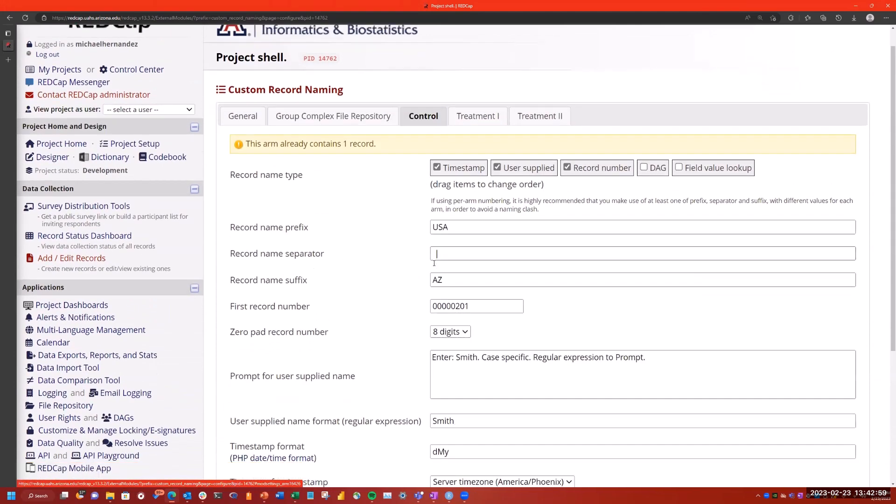
click(455, 224)
key(ctrl+a)
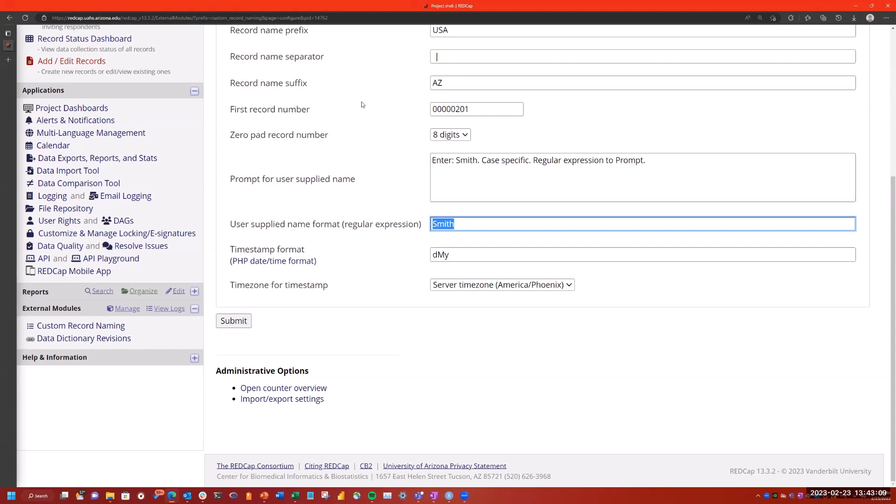
Check the Control arm's zero padding options and first record number, and compare the naming settings of the other arms, including Treatment I's prefix
click(467, 136)
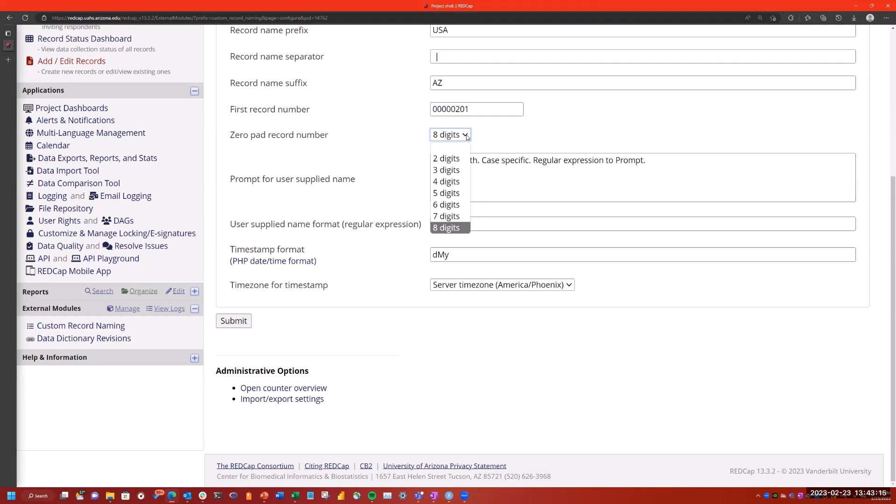
double_click(471, 110)
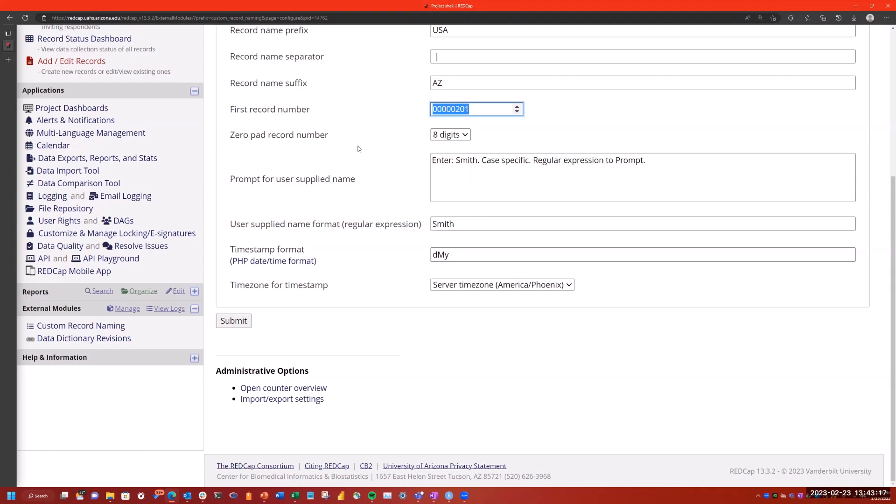
scroll(359, 149, up, 5)
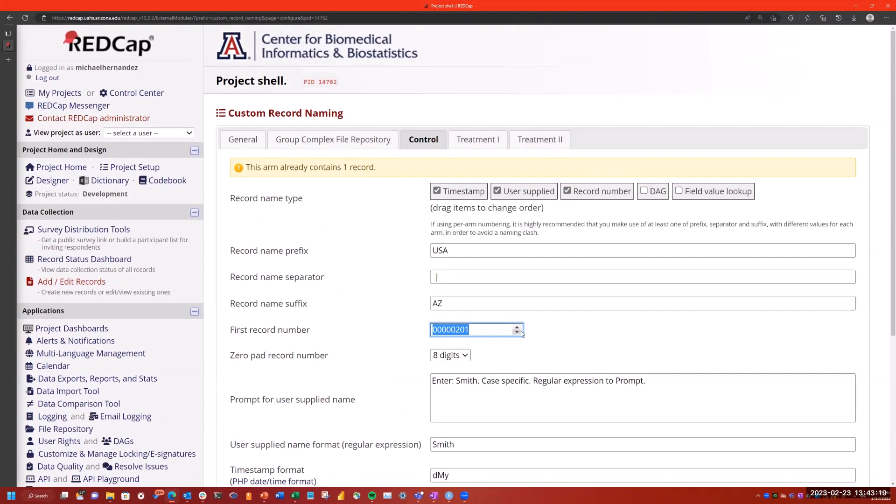
scroll(378, 310, down, 5)
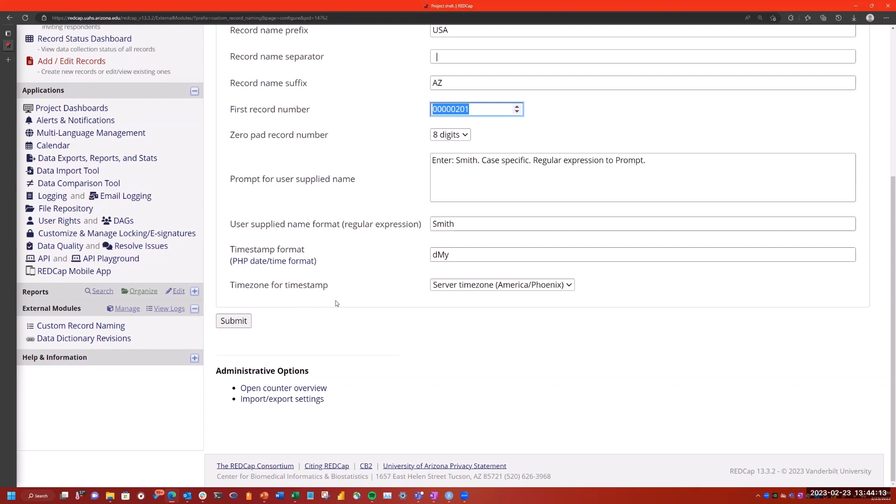
scroll(336, 304, up, 5)
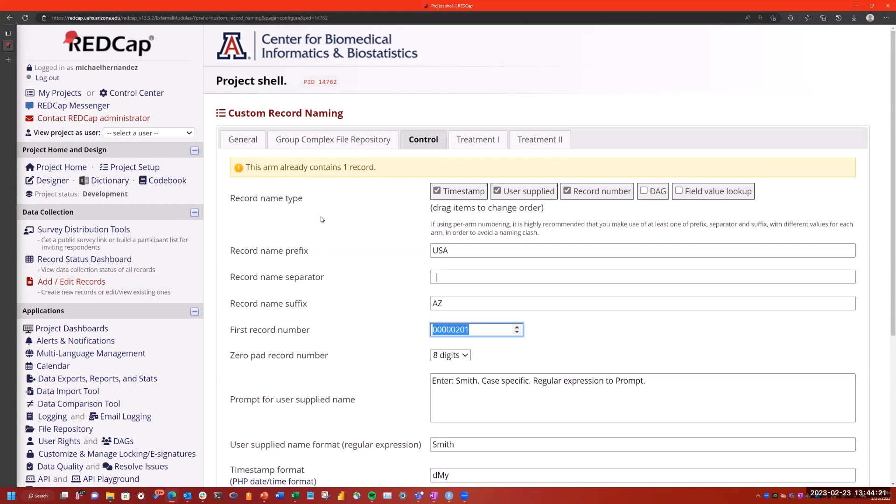
click(312, 141)
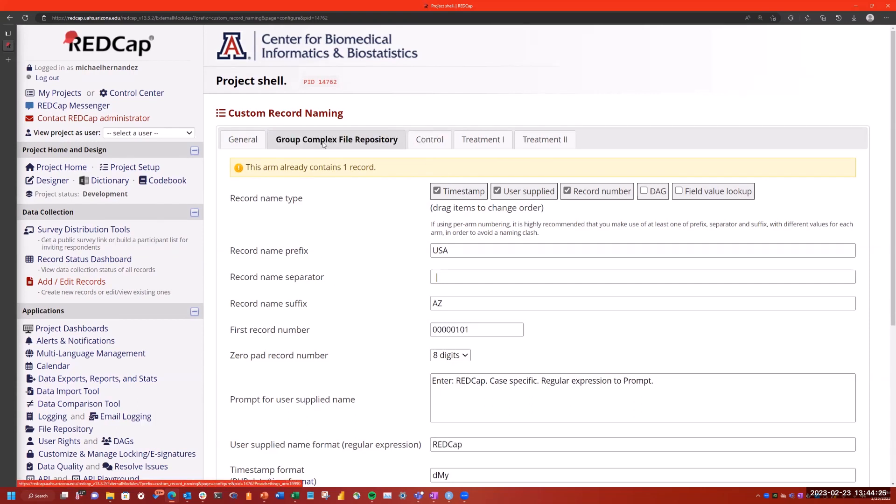
click(418, 145)
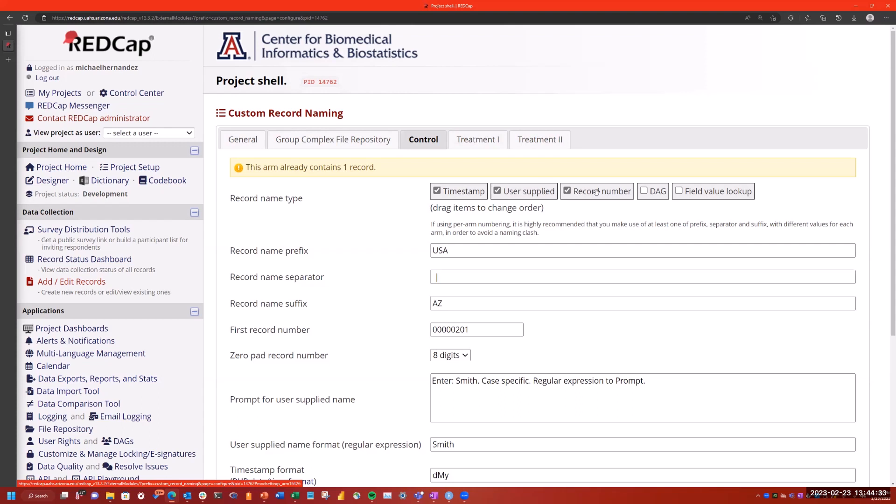
click(538, 142)
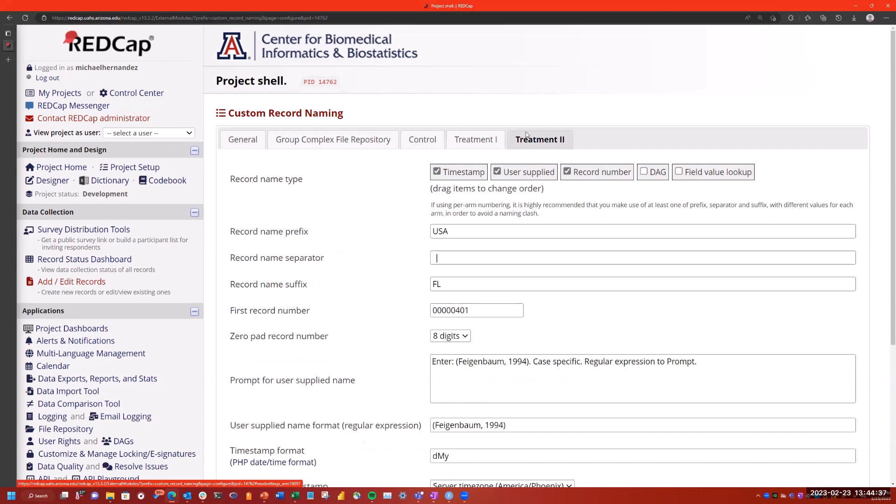
click(479, 141)
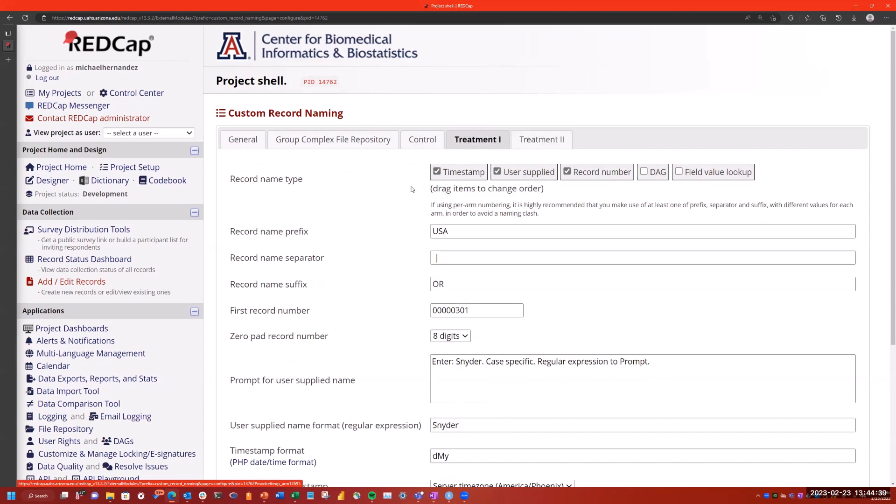
click(440, 230)
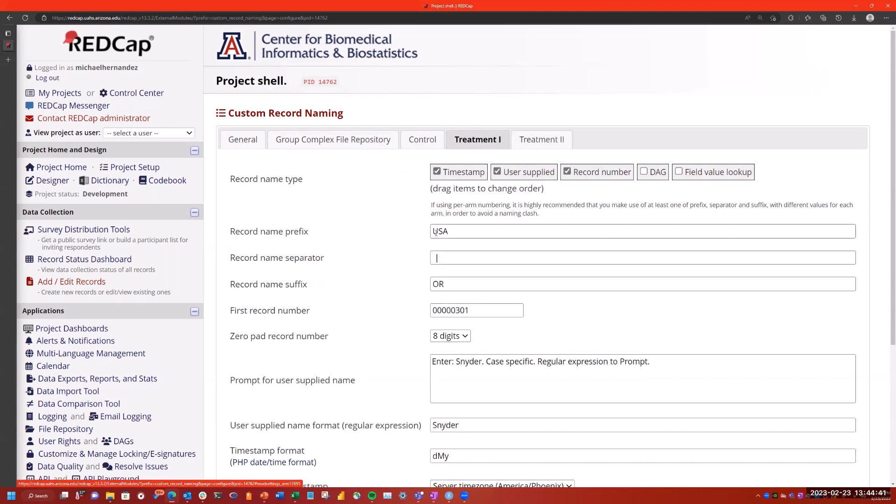
double_click(439, 231)
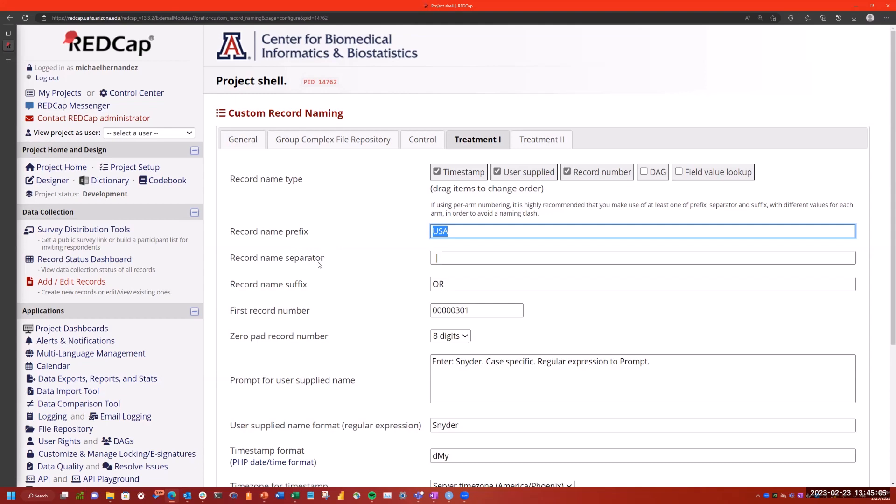
scroll(171, 265, down, 3)
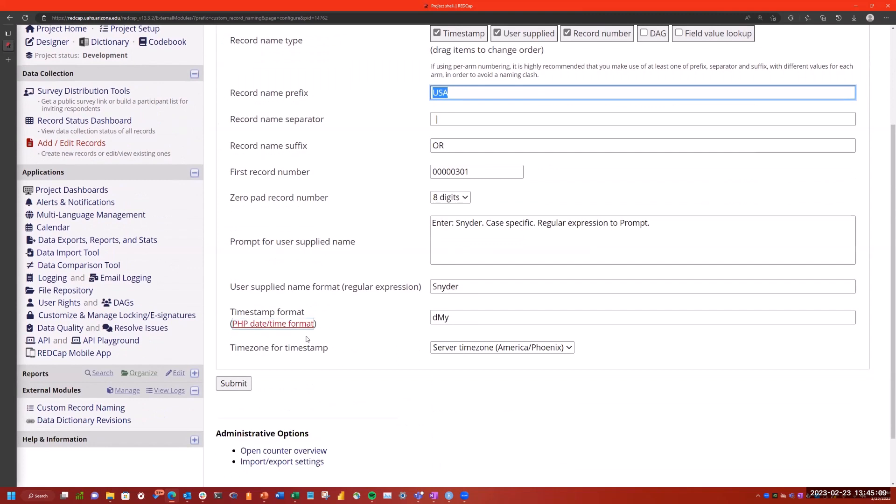
Open the counter overview and examine the project and arm counter values, clearing the project's new counter value without applying it
click(292, 451)
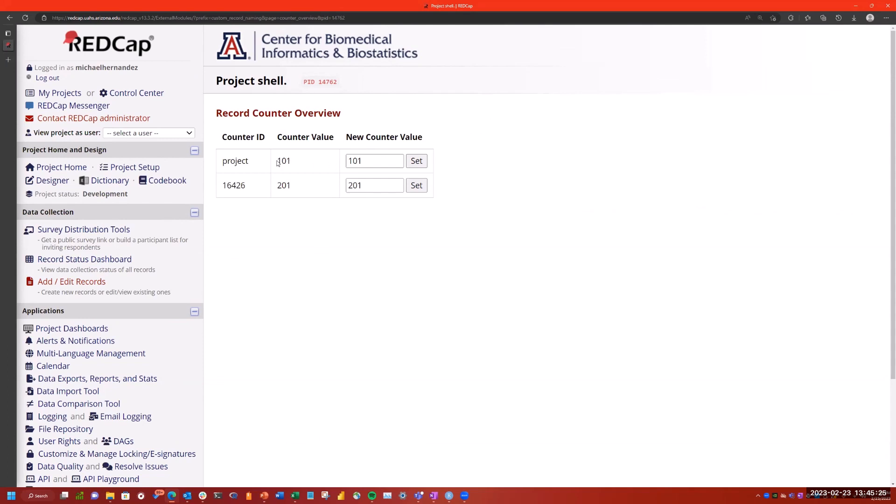
drag(278, 163, 287, 187)
double_click(383, 161)
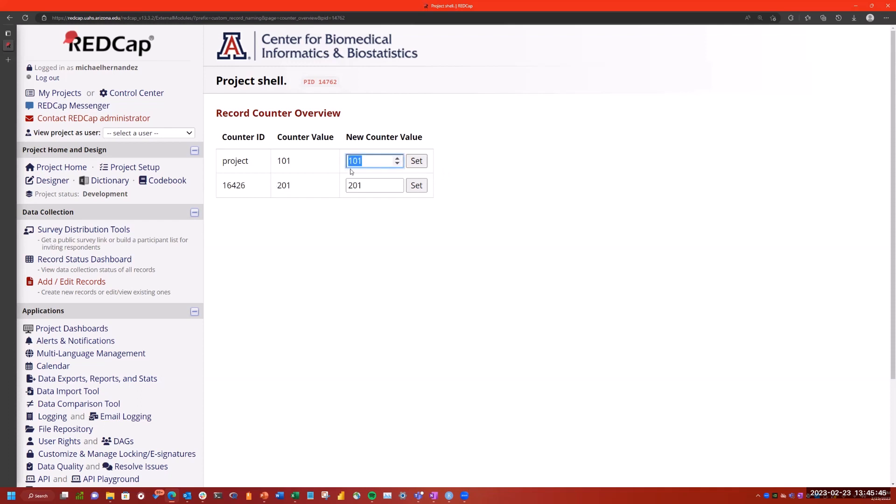
text(1)
key(BackSpace)
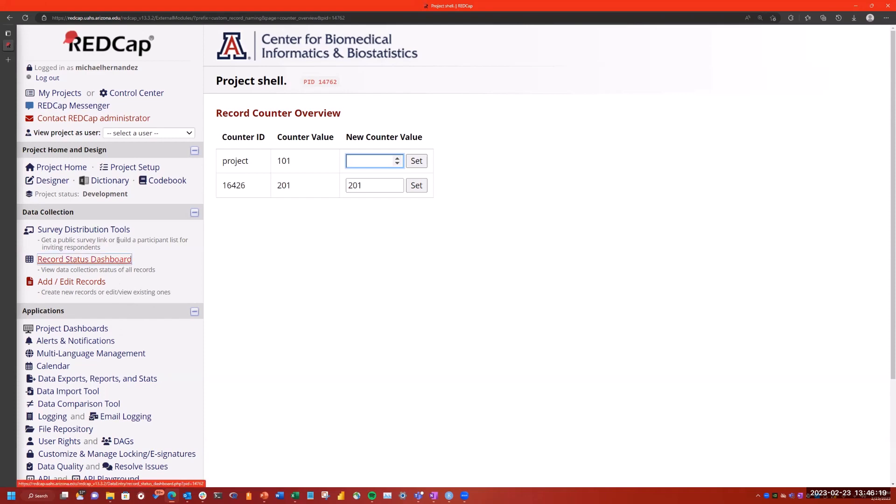
Return to the Custom Record Naming configuration and review the Group Complex File Repository arm's naming settings
scroll(117, 241, down, 3)
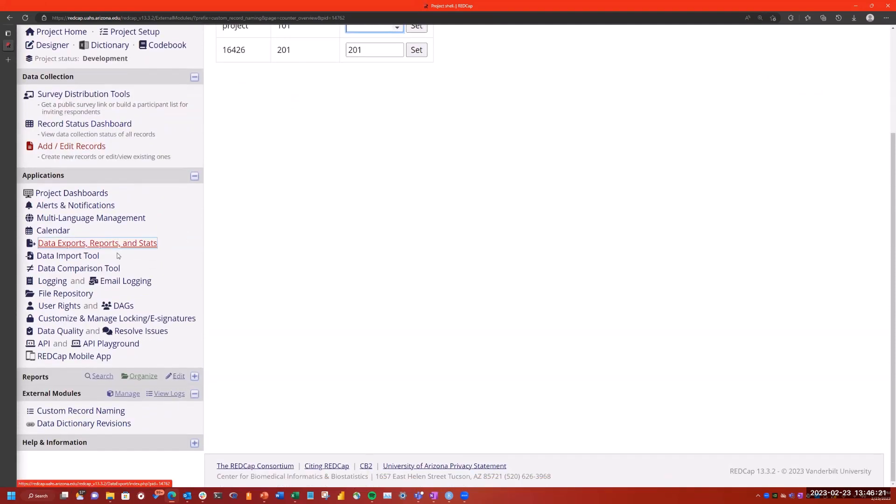
click(95, 409)
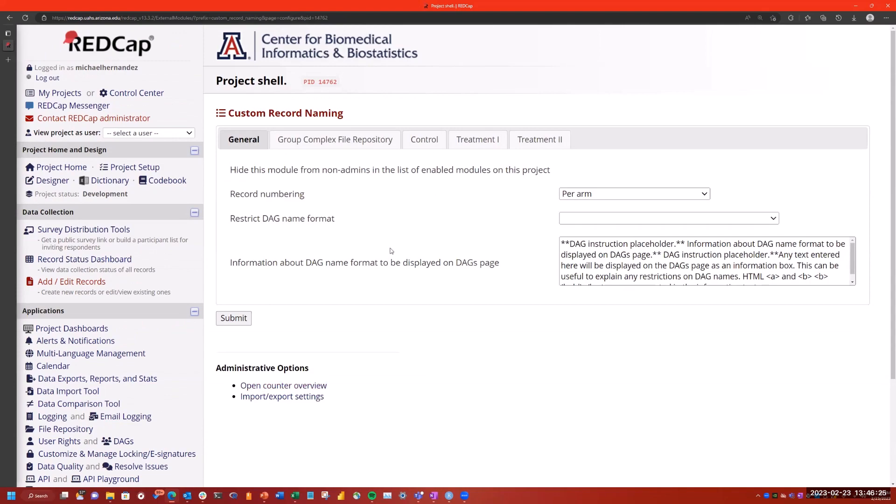
click(335, 140)
scroll(574, 278, down, 5)
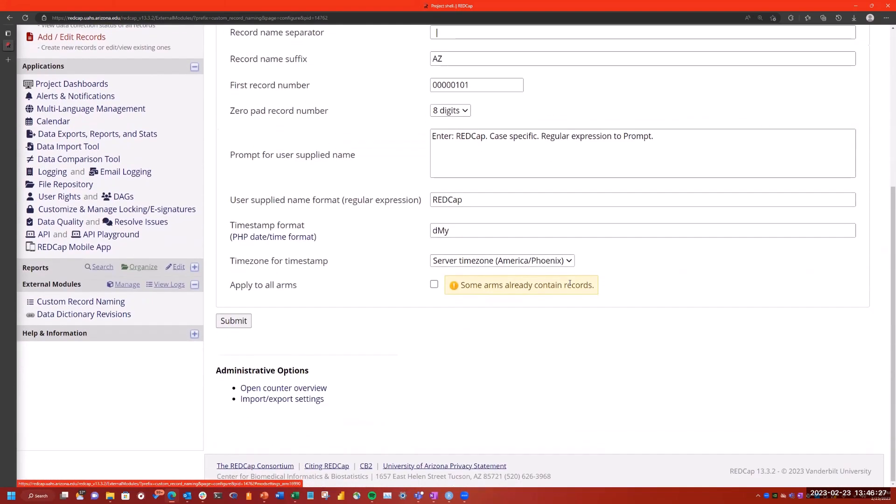
scroll(574, 278, up, 5)
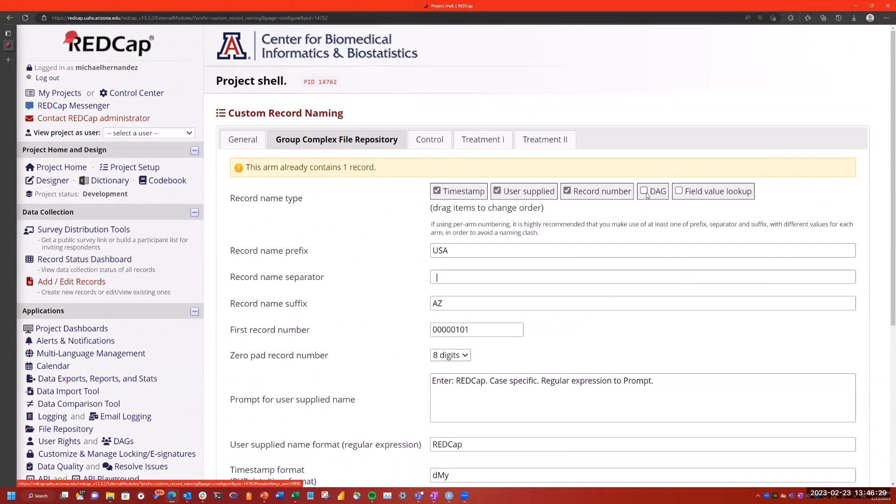
scroll(93, 242, down, 5)
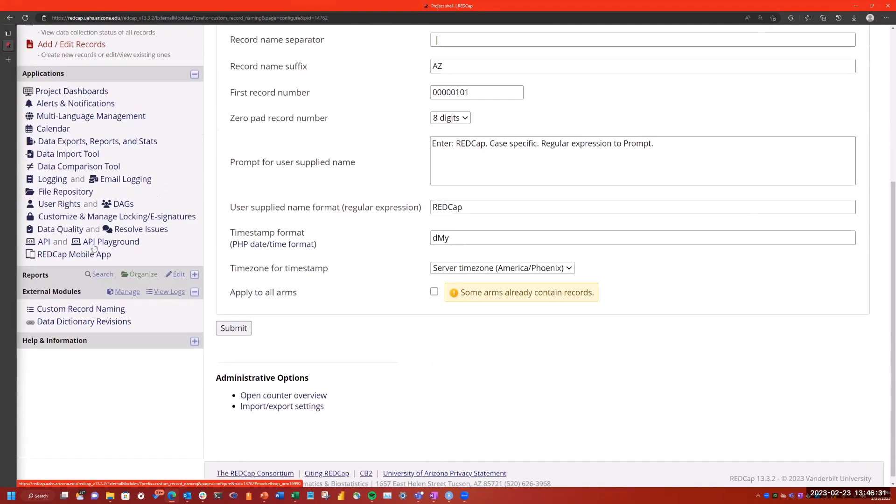
scroll(92, 242, up, 5)
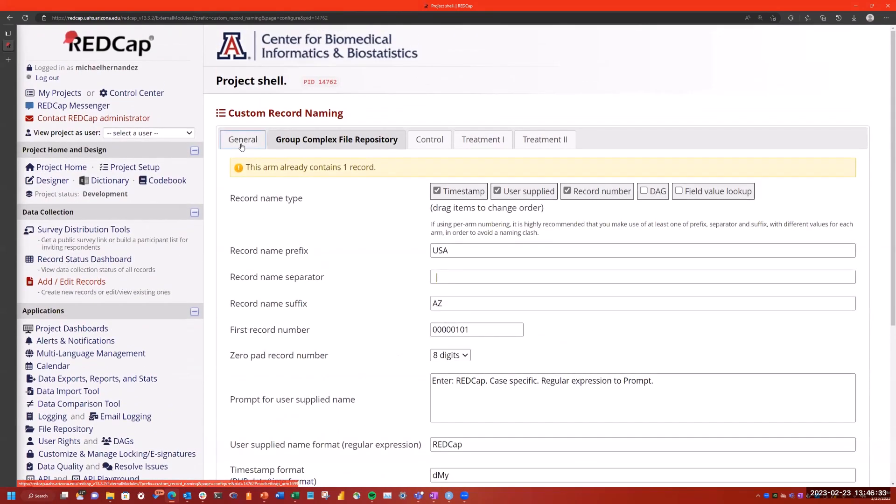
Set the general record numbering to "Per arm (and DAG/field value if used)" and submit the settings
click(242, 140)
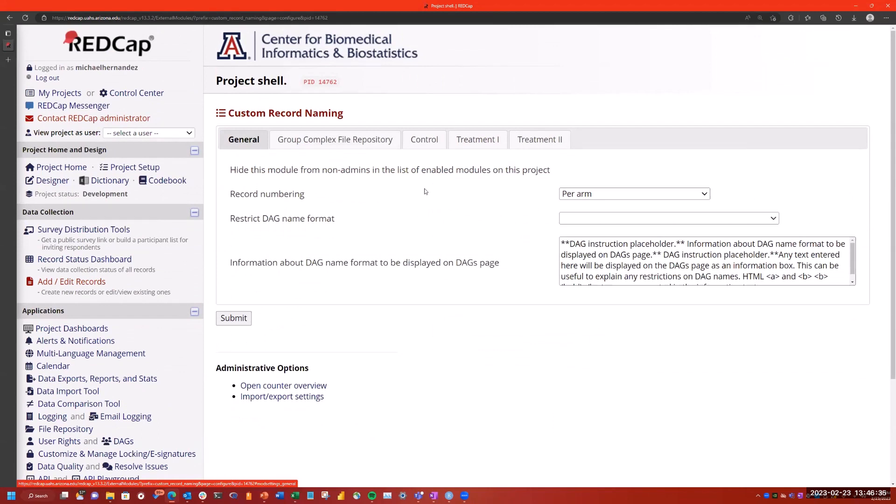
click(705, 194)
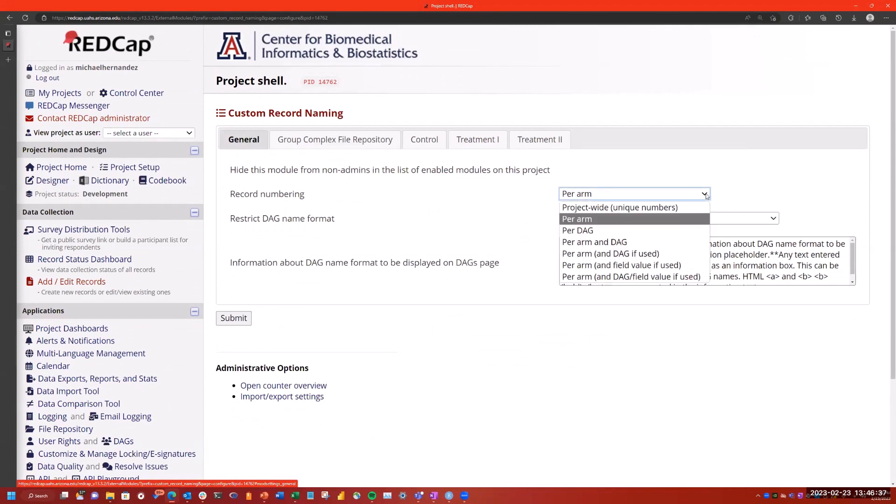
click(659, 278)
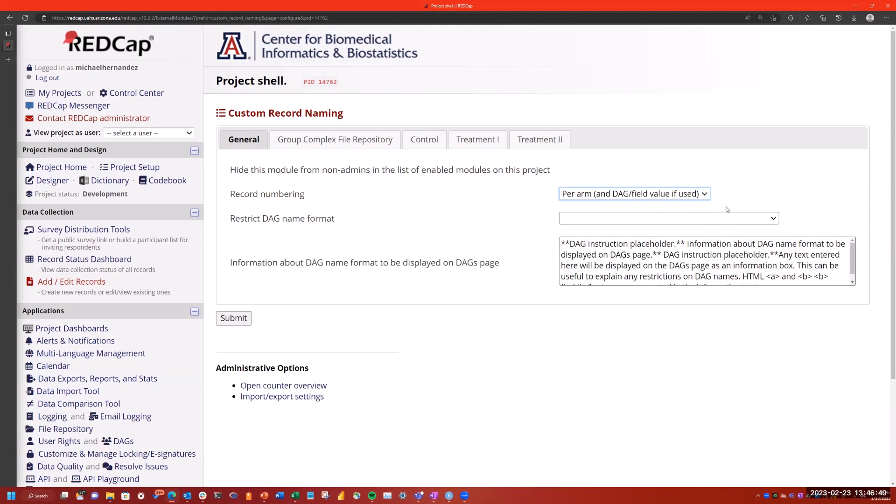
click(232, 319)
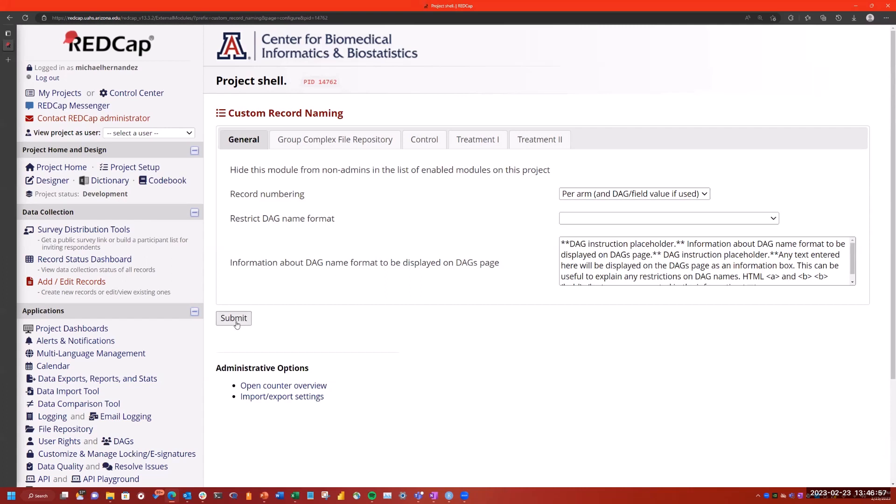
click(237, 324)
click(246, 322)
Add a new record for Arm 4: Treatment II from the Record Status Dashboard, copying the user-supplied name from the prompt text
click(59, 259)
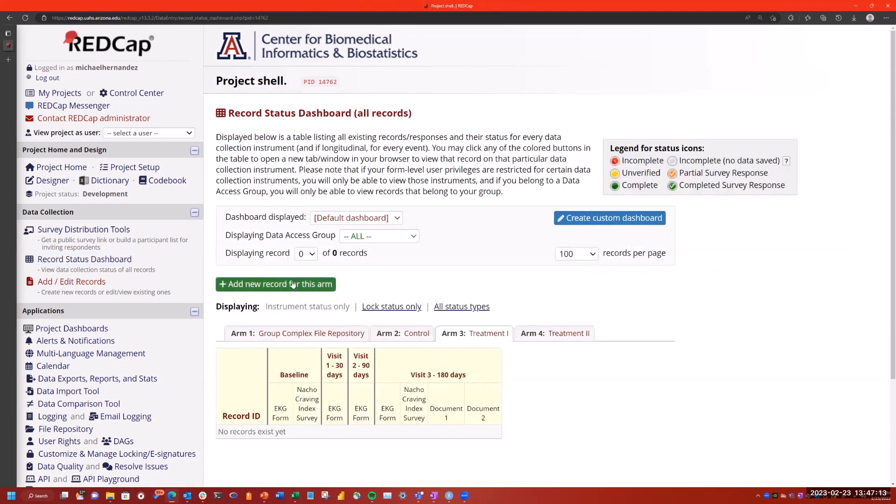
click(535, 333)
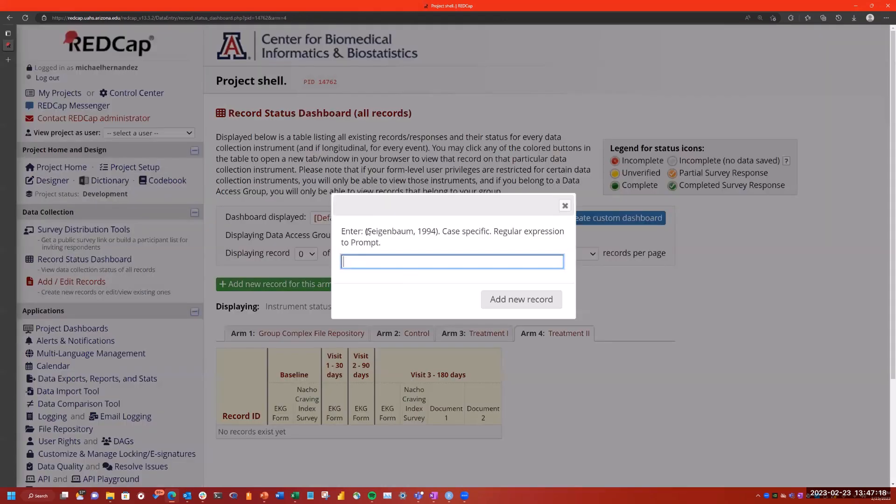
drag(365, 231, 437, 234)
right_click(433, 233)
click(440, 241)
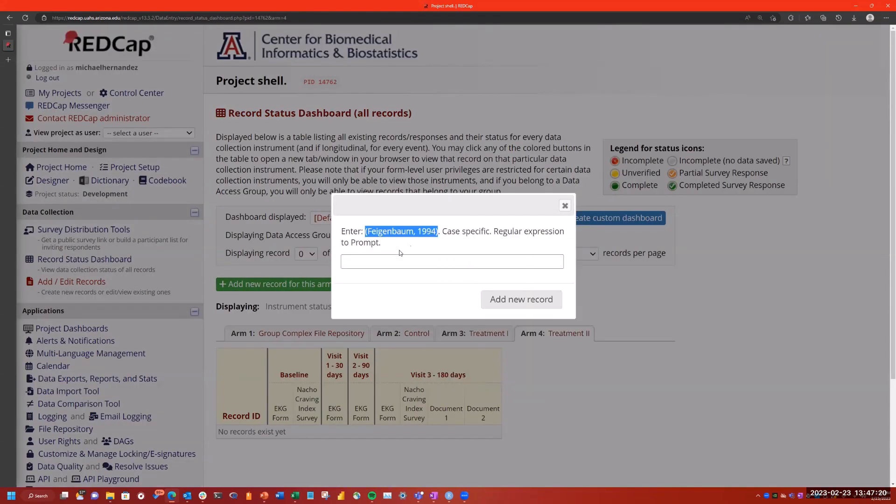
right_click(376, 259)
click(412, 348)
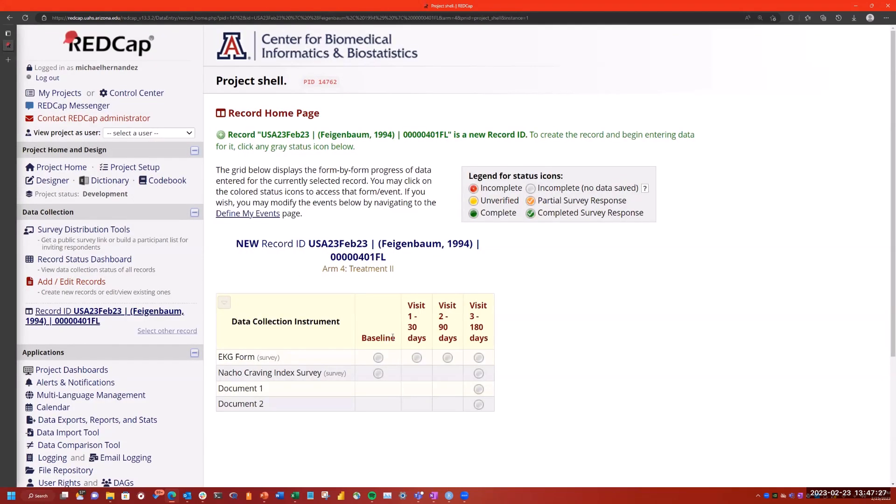
Open the new Treatment II record's Baseline EKG Form, auto-fill its fields, and save and exit the form
click(378, 357)
click(745, 89)
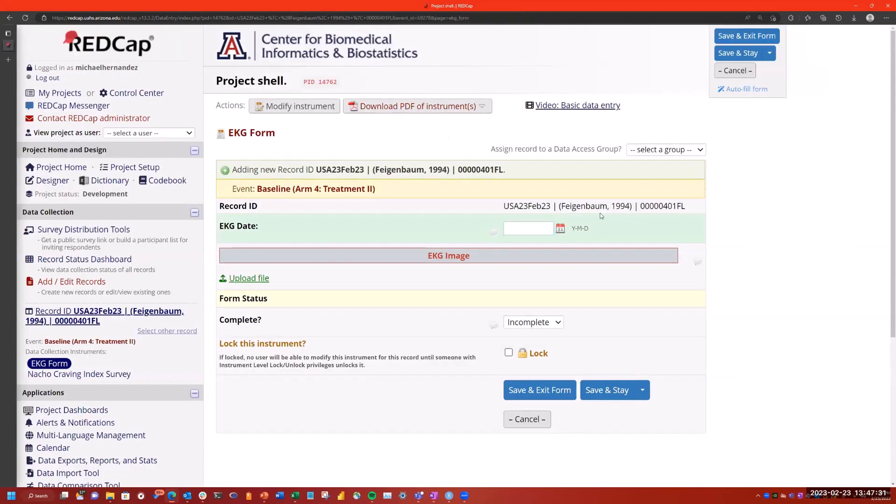
key(Return)
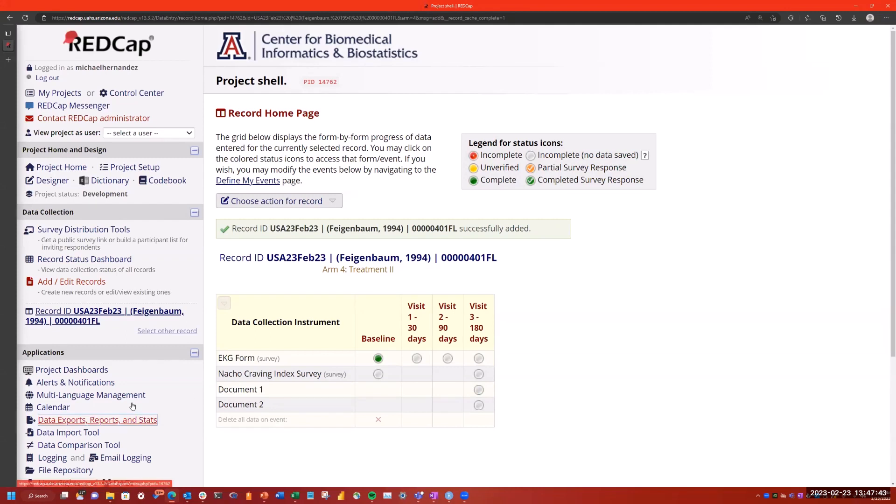
Return to the Custom Record Naming configuration and show the Treatment II arm's naming settings
scroll(122, 407, down, 1)
scroll(121, 406, down, 3)
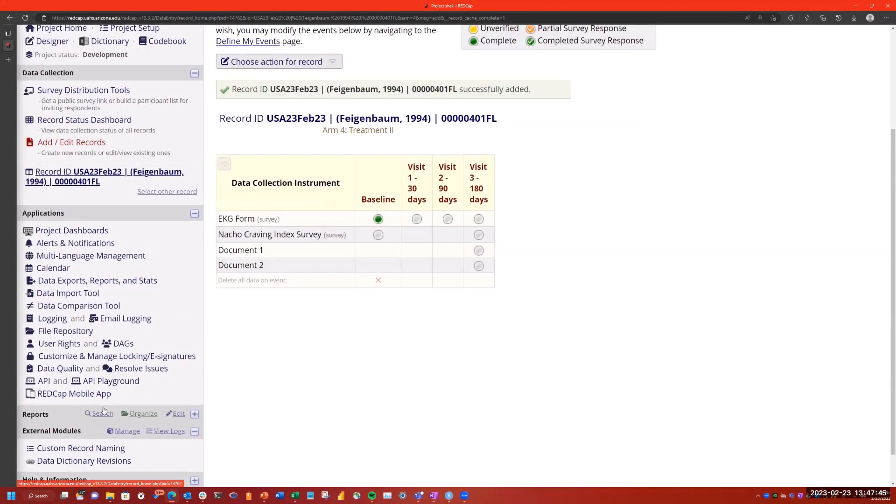
scroll(104, 410, down, 1)
click(103, 410)
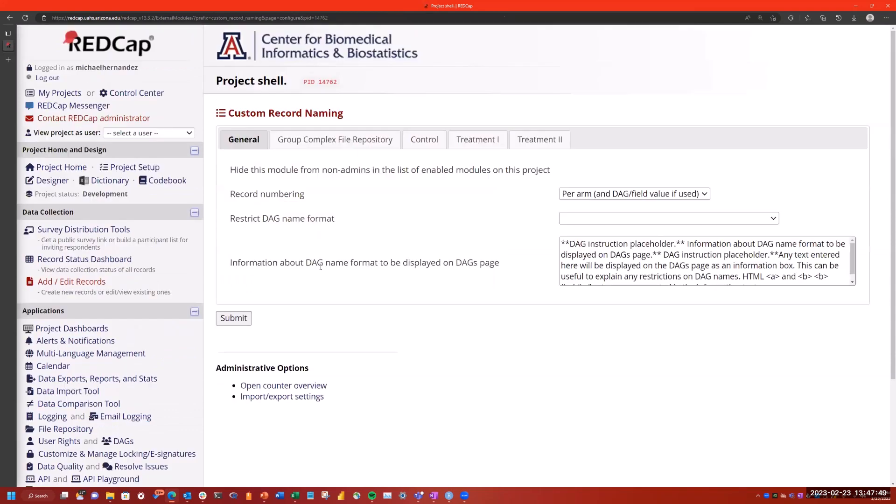
click(422, 143)
click(549, 140)
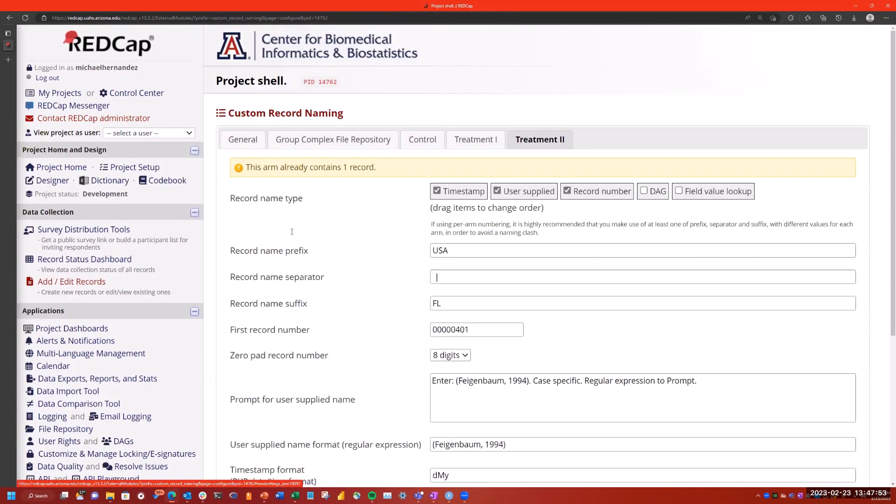
Review Treatment II's prefix, separator, suffix, user-supplied name format and timestamp format to see how its record name is built
scroll(292, 232, down, 1)
key(shift+Tab)
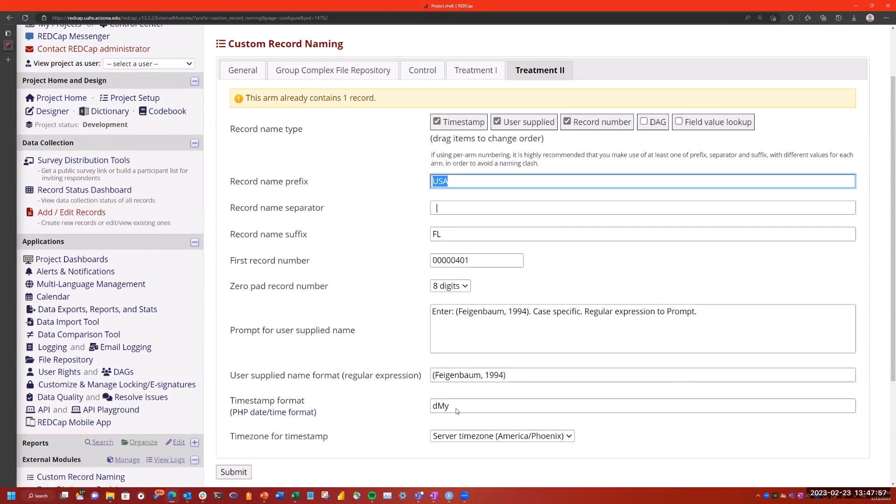
key(Tab)
key(Tab)
key(Tab)
key(Tab)
key(Tab)
key(Tab)
key(Tab)
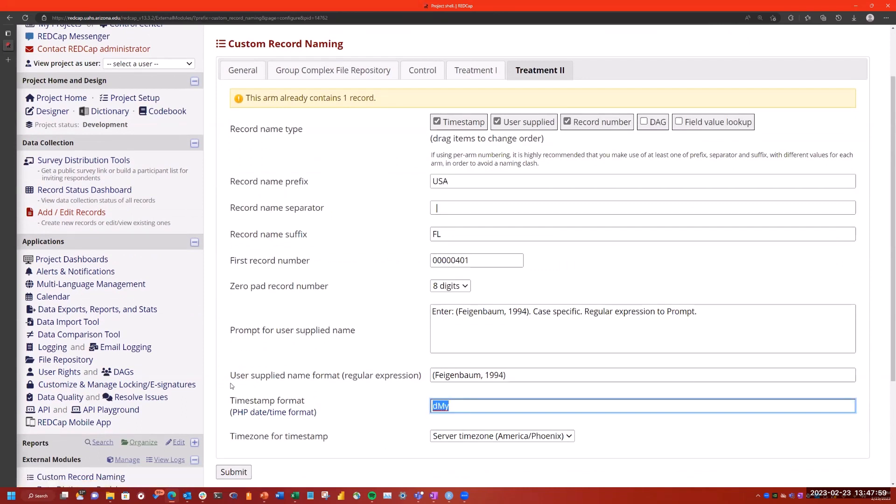
key(shift+Tab)
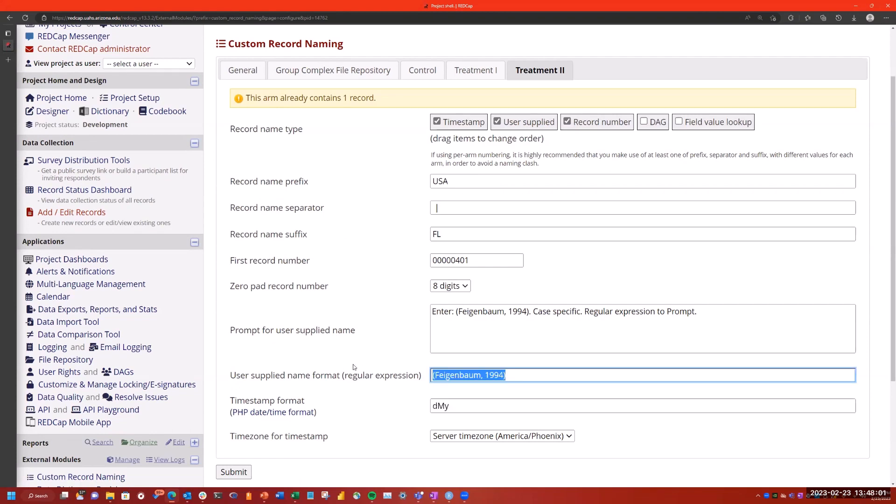
drag(452, 235, 244, 196)
key(shift+Tab)
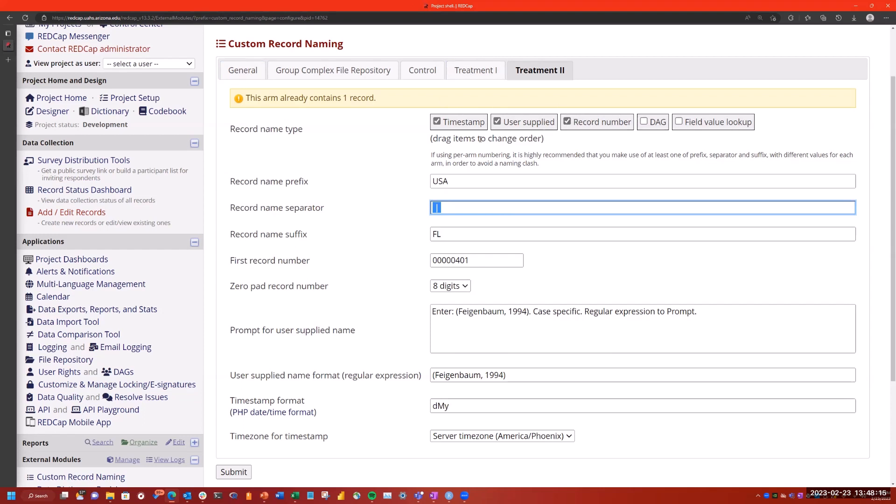
Open the Record Status Dashboard and check the Arm 4: Treatment II record name against its naming settings
click(77, 193)
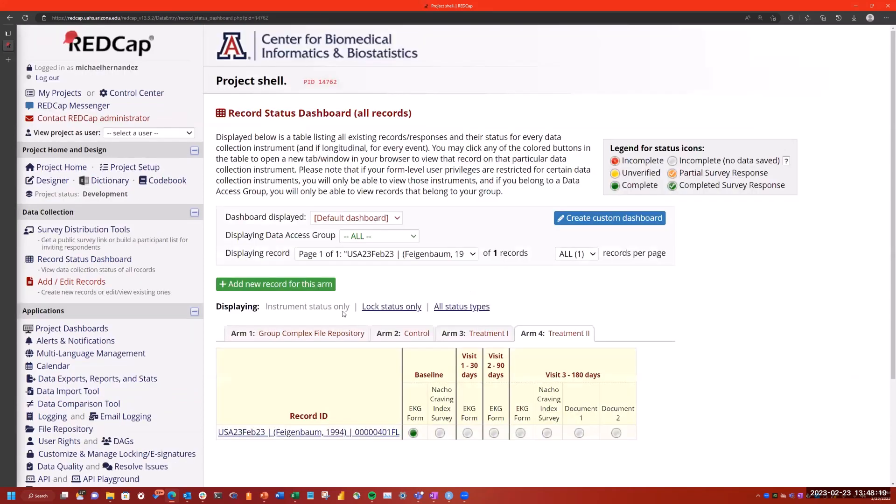
scroll(270, 299, down, 3)
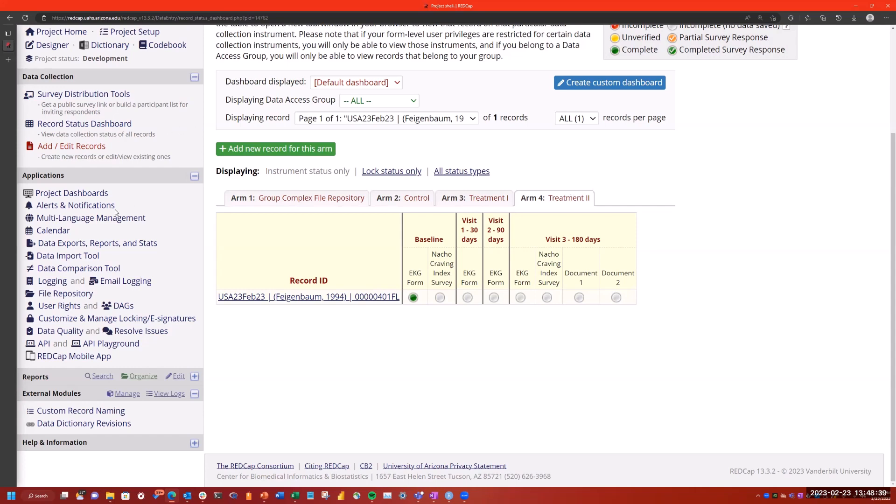
scroll(116, 212, up, 3)
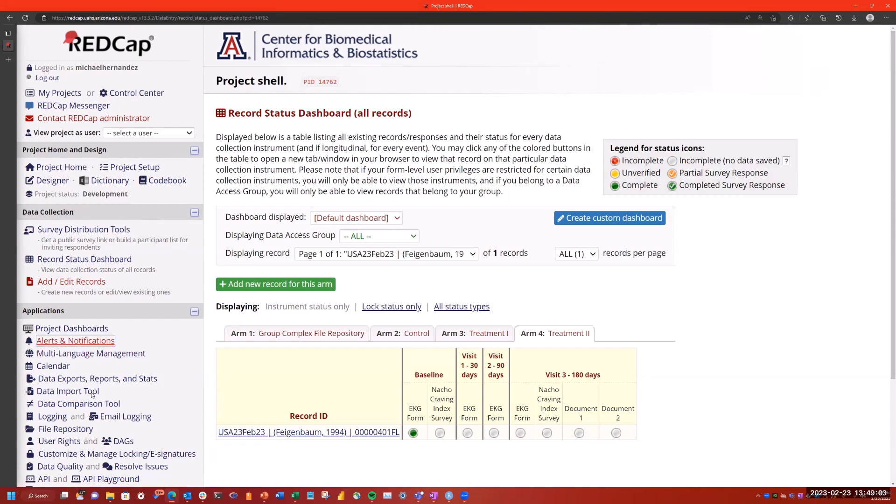
Reopen the Custom Record Naming configuration and examine the Control arm's settings, highlighting the user supplied name format (regular expression) label
scroll(500, 342, down, 3)
click(81, 411)
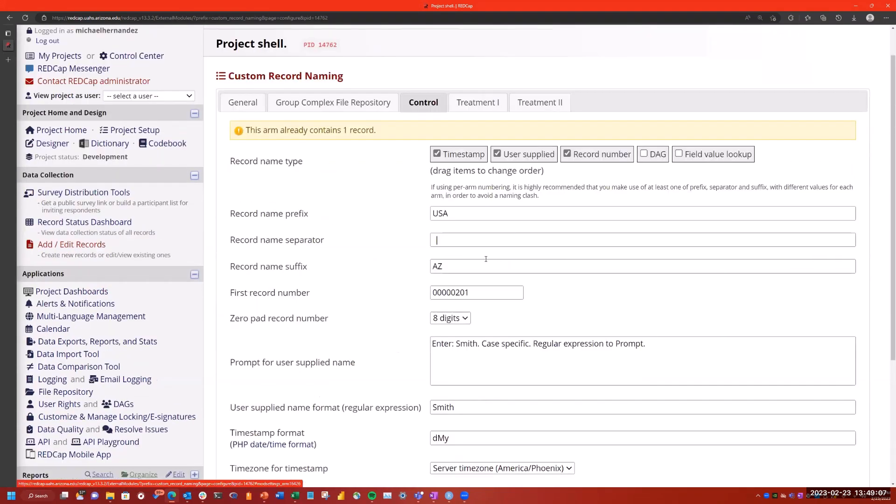
scroll(486, 259, down, 5)
scroll(488, 210, up, 2)
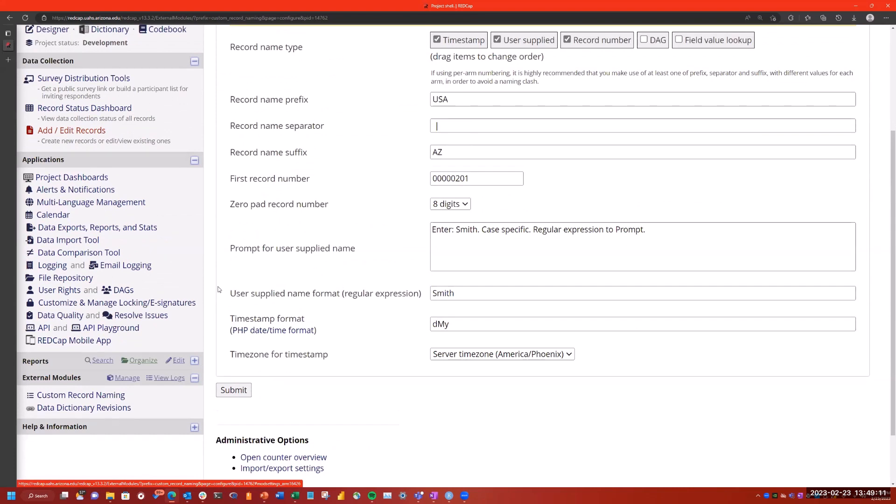
mouse_move(230, 293)
mouse_down()
mouse_move(430, 309)
mouse_move(231, 288)
mouse_up()
click(403, 310)
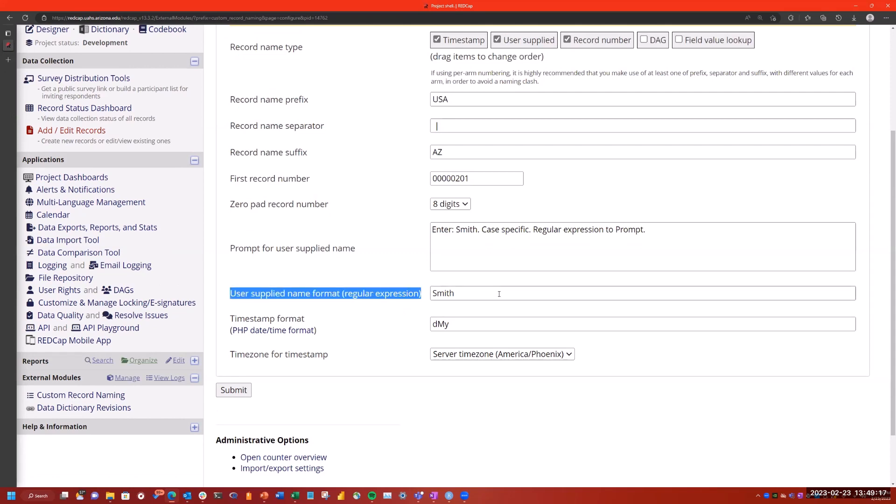
scroll(522, 285, up, 1)
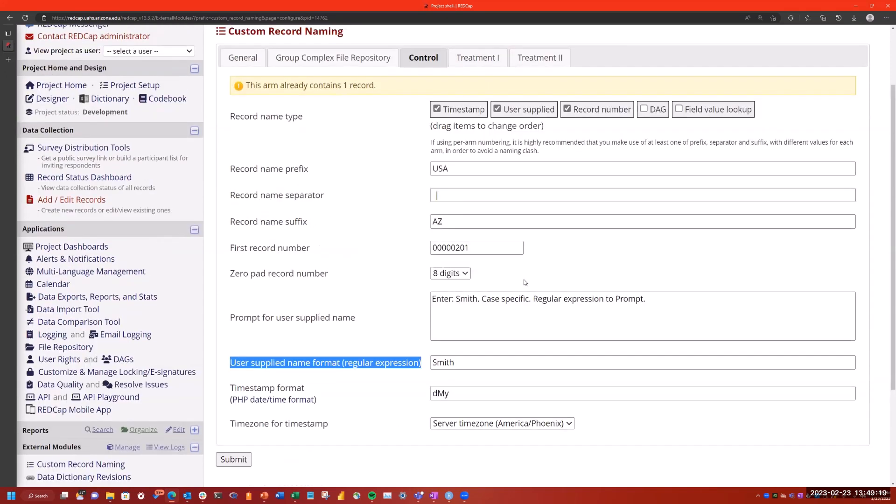
scroll(521, 308, up, 1)
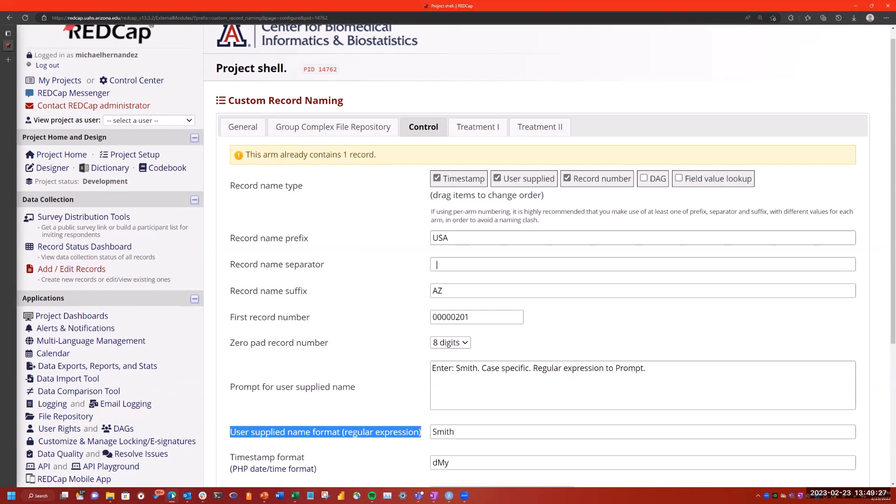
Switch to the Custom Record Naming Import Settings workbook in Excel and view the beginning of the CustomRecordNamingEx3 sheet
mouse_move(173, 496)
click(109, 496)
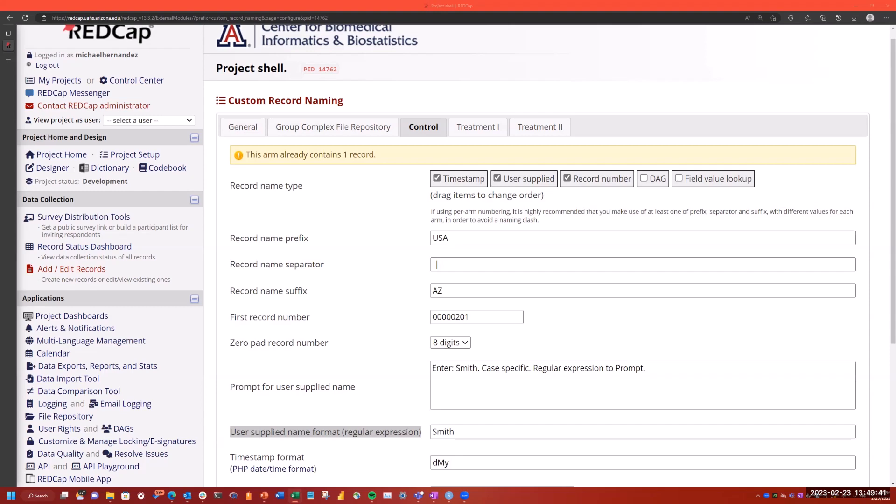
click(771, 108)
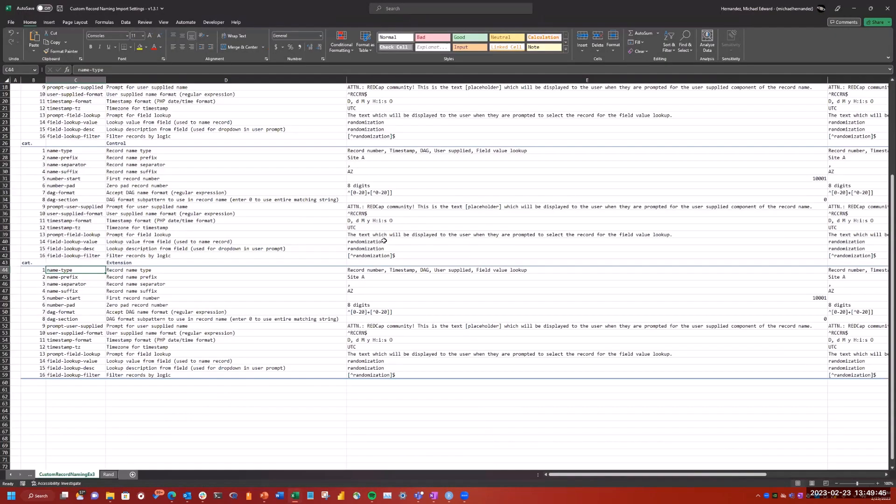
scroll(392, 247, up, 6)
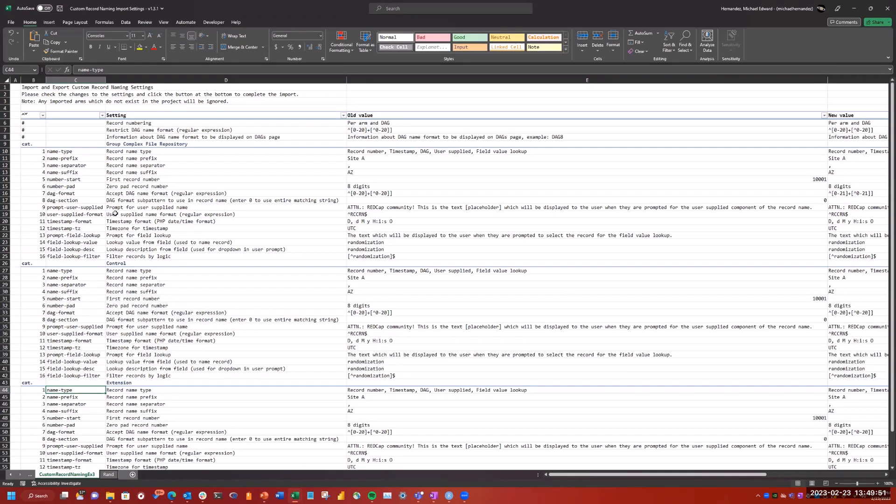
Highlight the variable names, setting descriptions and old values of the Group Complex File Repository arm, rows 10 to 25
drag(40, 152, 76, 257)
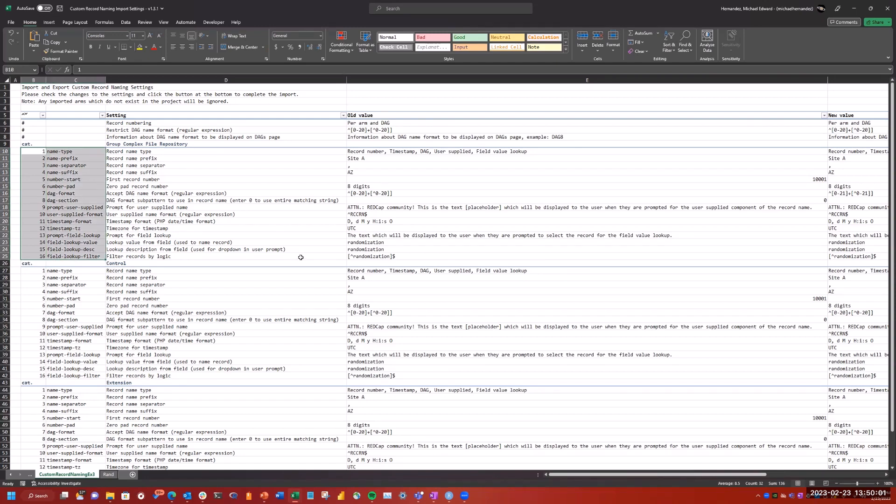
click(141, 153)
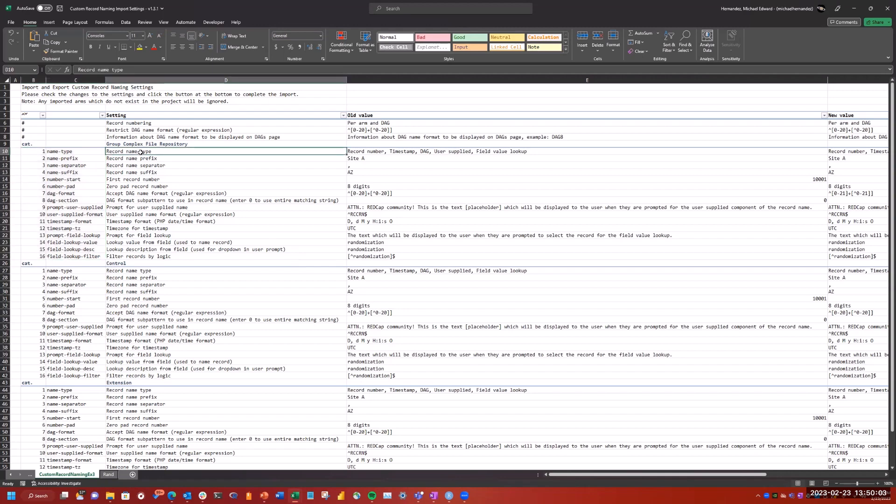
drag(141, 153, 142, 256)
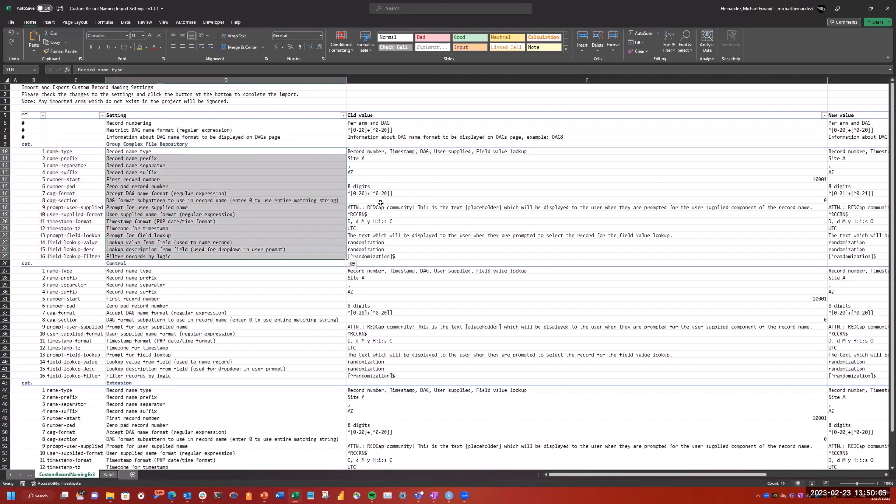
drag(416, 151, 419, 256)
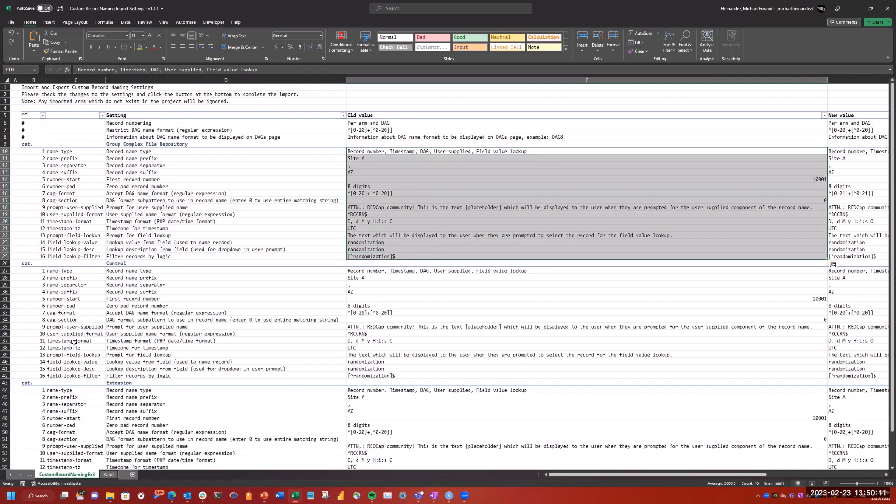
Inspect the Control arm's DAG name format expression in E33 and highlight the "Filter records by logic" row 25
click(6, 313)
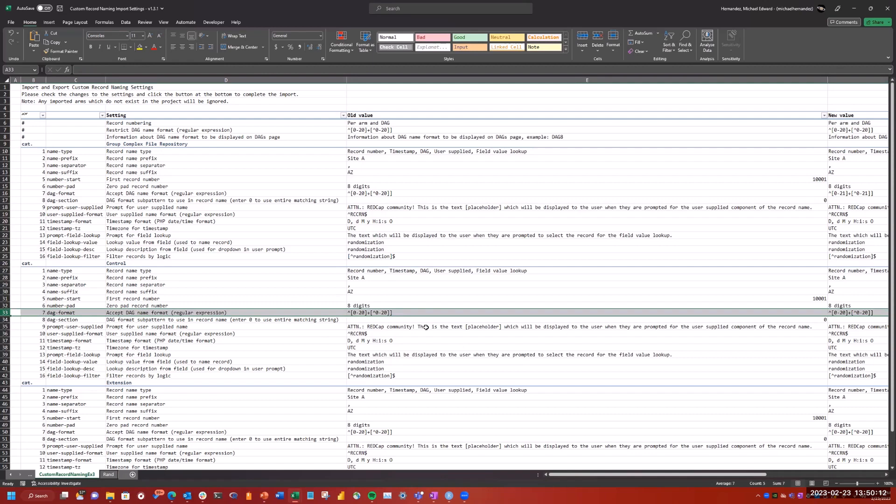
click(378, 313)
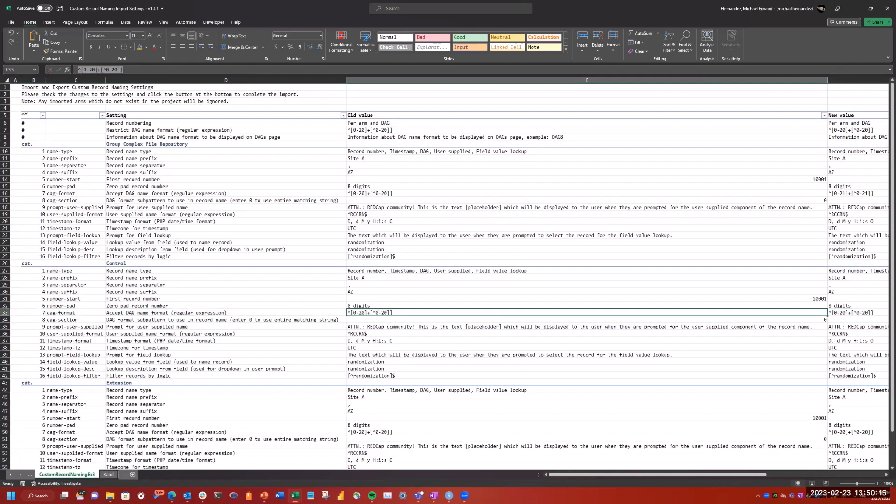
key(F2)
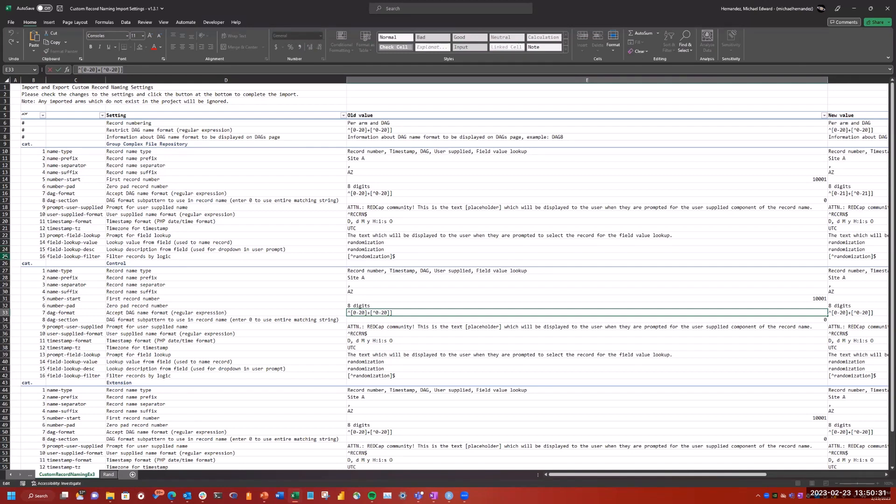
click(6, 257)
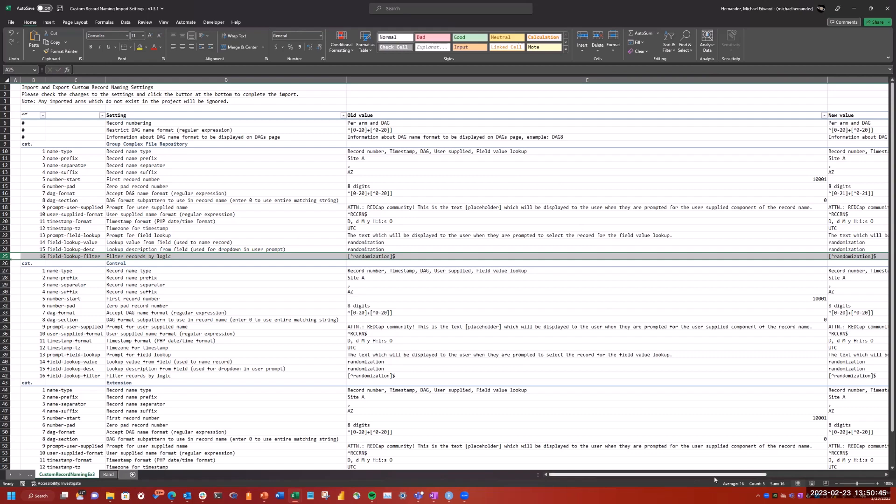
Highlight the New value column and examine the Group Complex File Repository arm's new user supplied name format in F19
drag(717, 475, 765, 484)
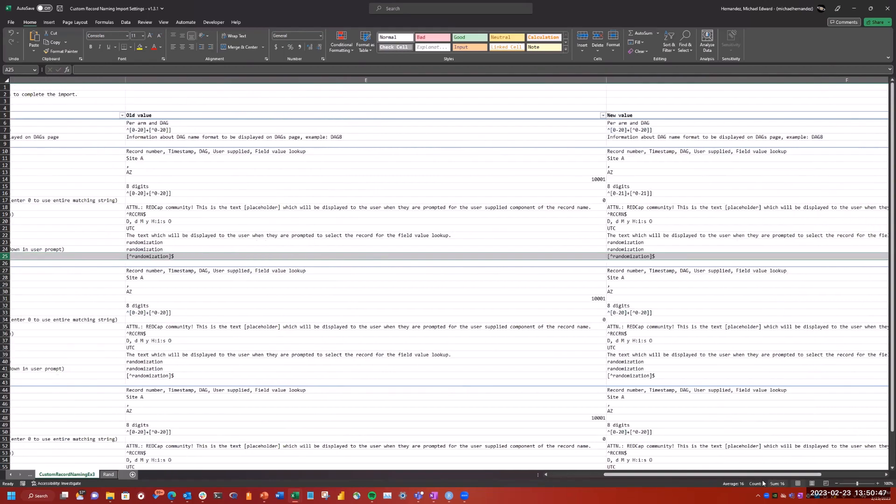
click(665, 80)
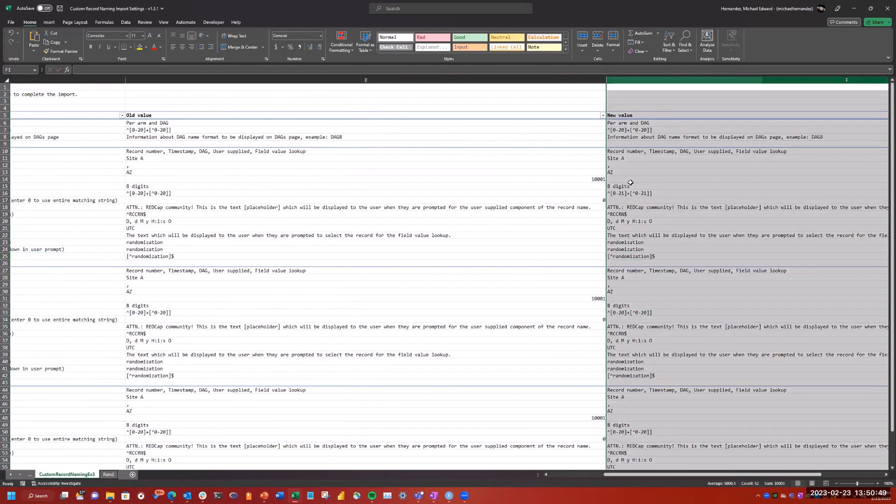
click(619, 215)
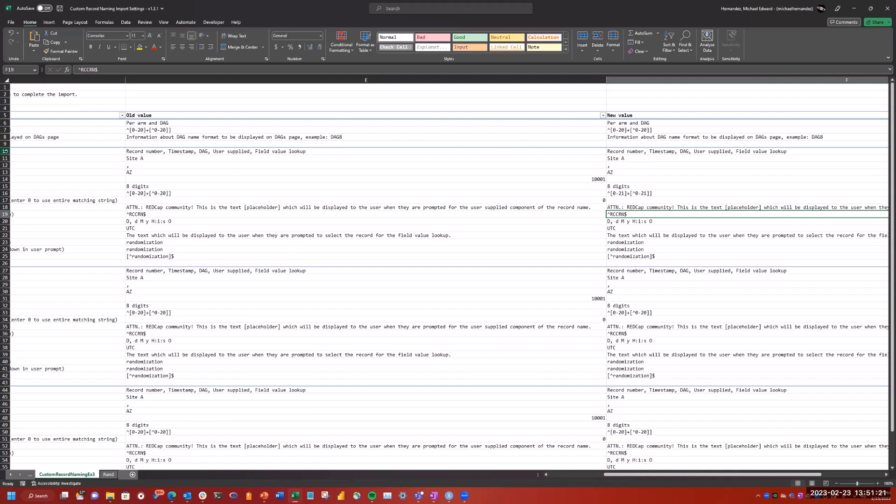
Examine the Record name type setting in row 10 and highlight the old and new values for all arms down to row 59
click(6, 151)
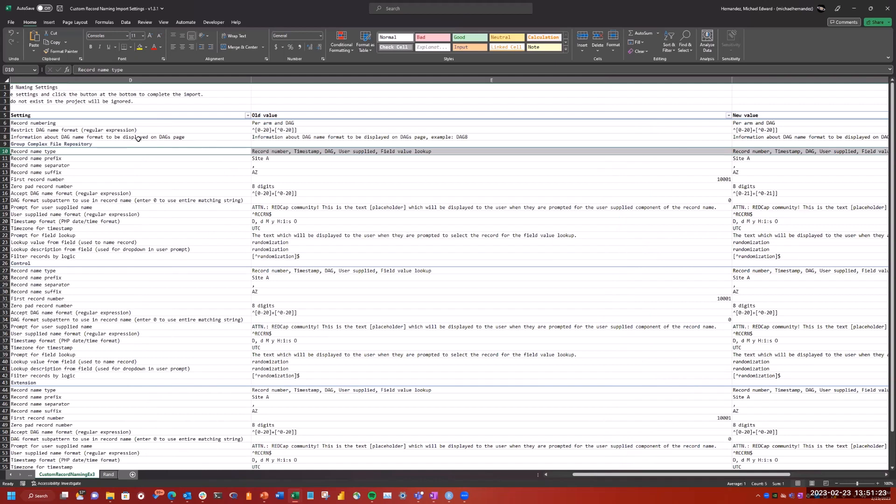
click(59, 152)
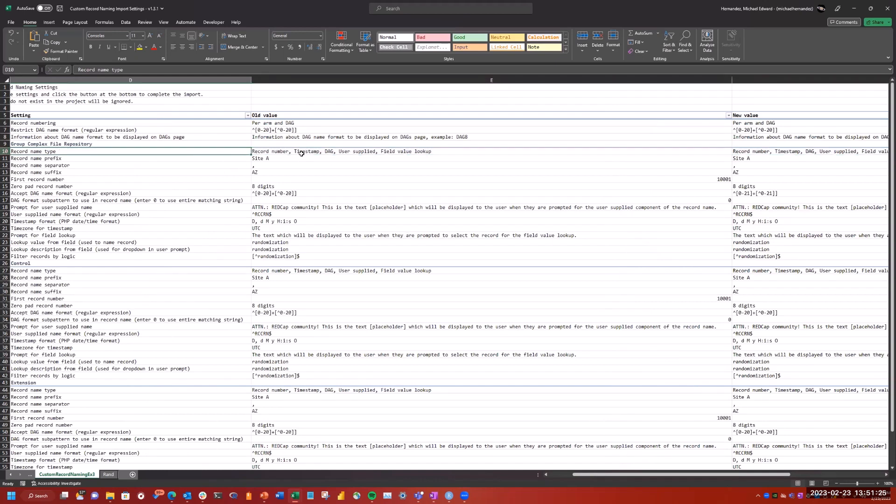
click(302, 153)
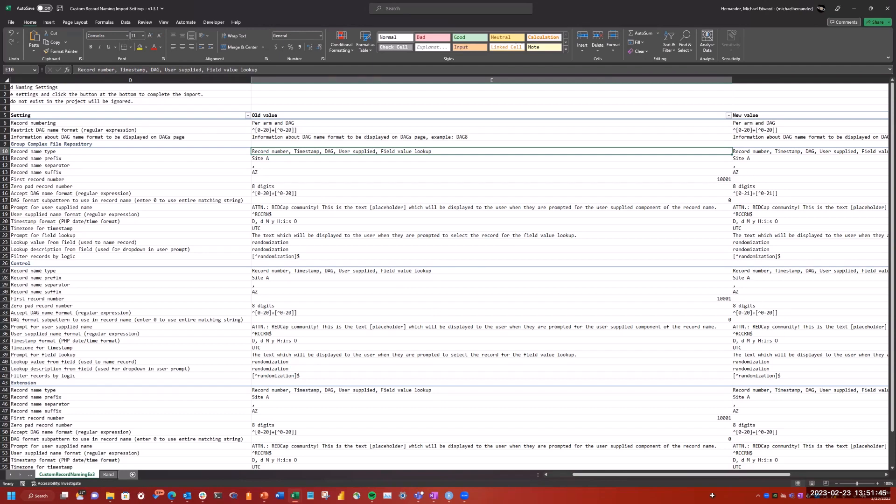
drag(770, 123, 700, 452)
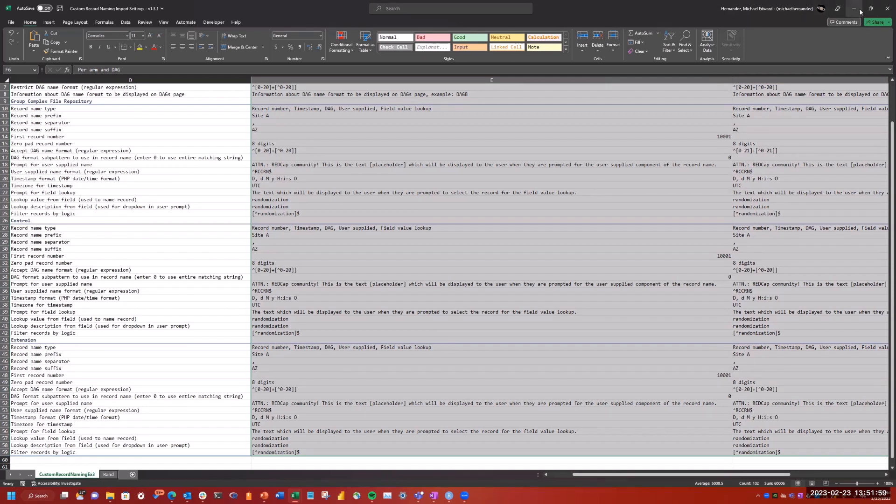
Switch back to REDCap, look over the Control arm's naming settings and open the Record Status Dashboard
key(alt+Tab)
scroll(274, 221, down, 4)
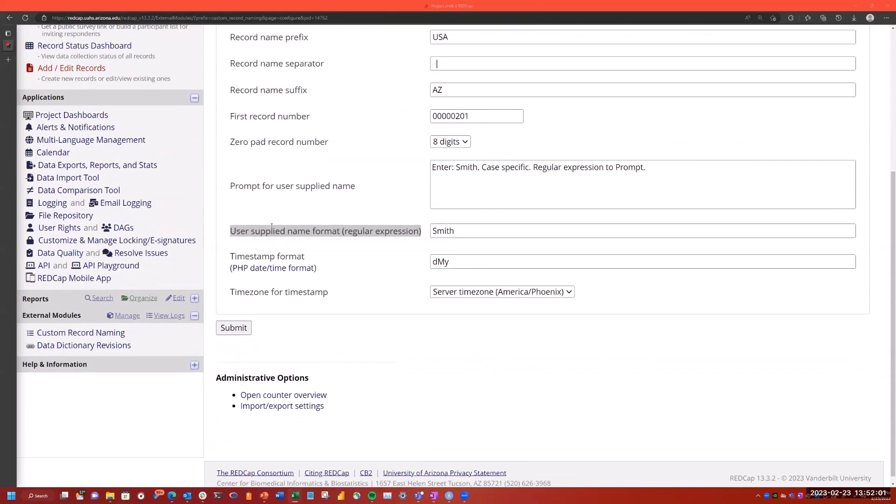
scroll(271, 222, up, 4)
click(53, 248)
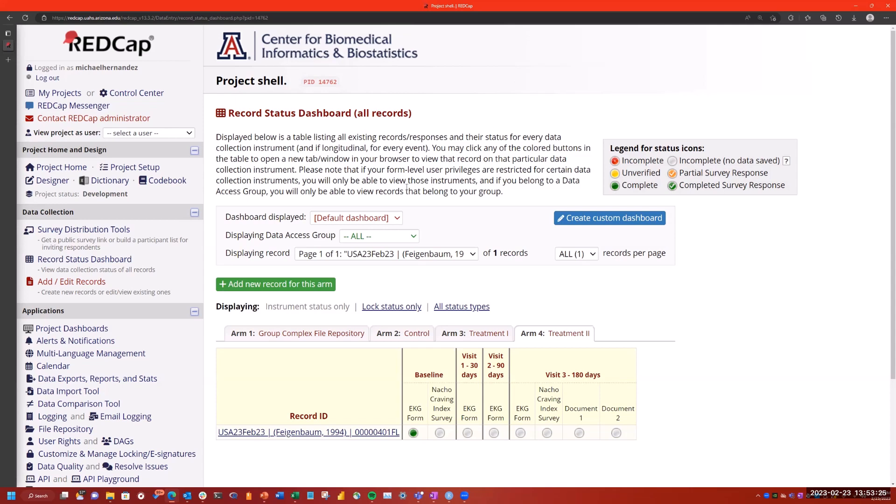
Open the project's additional customizations in Project Setup, review the Custom Record Label option by enabling it, and cancel without saving
click(122, 168)
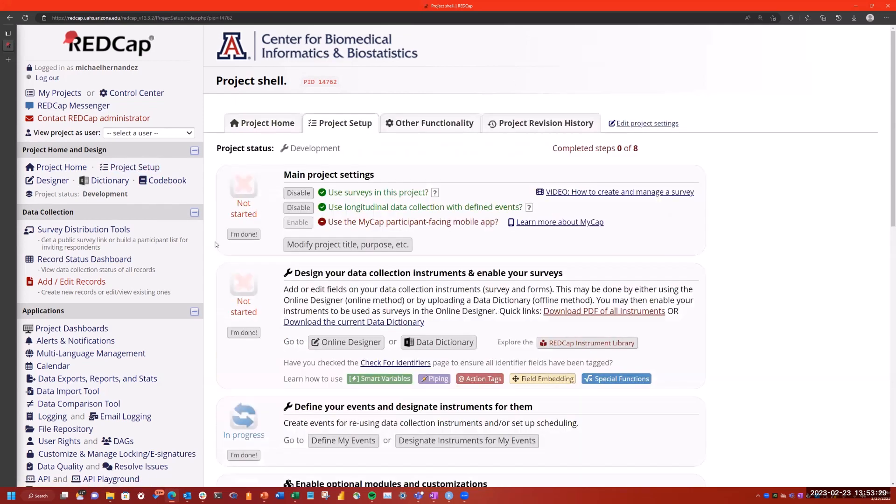
scroll(217, 245, down, 5)
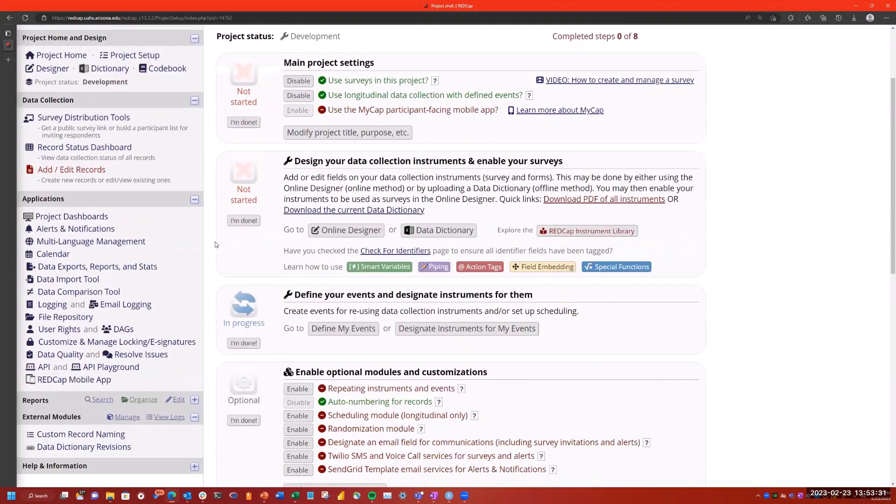
scroll(216, 245, down, 3)
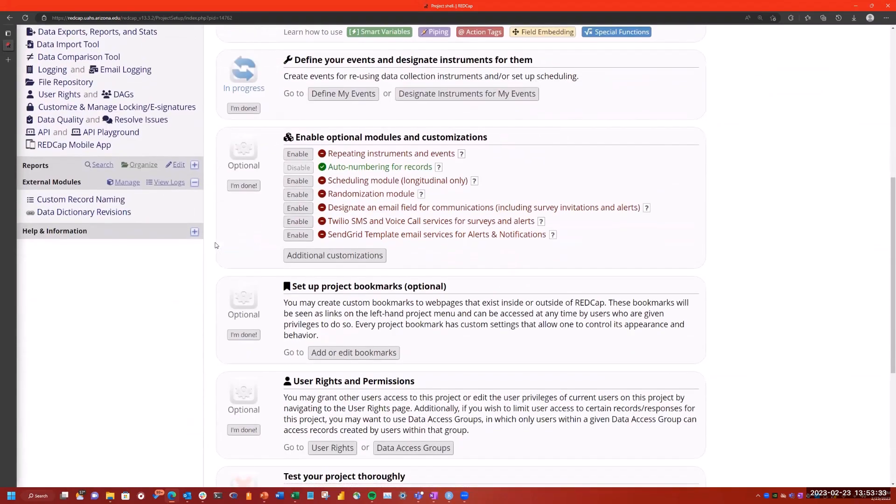
click(346, 257)
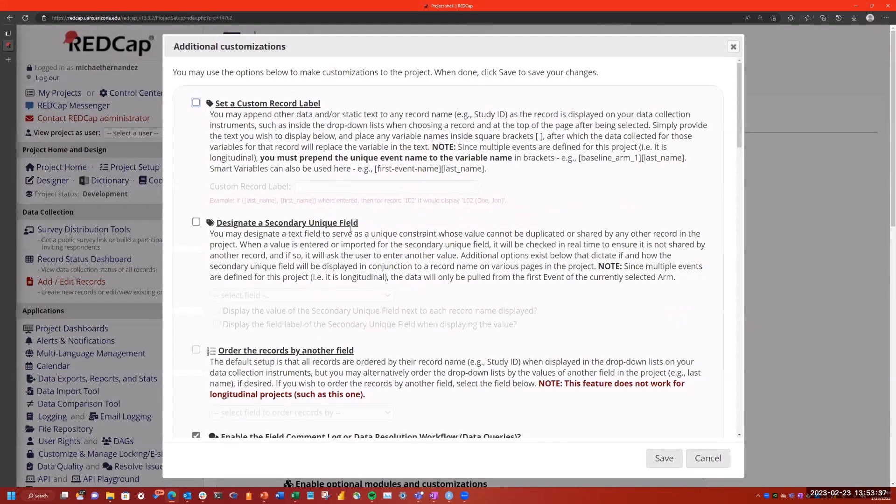
click(196, 103)
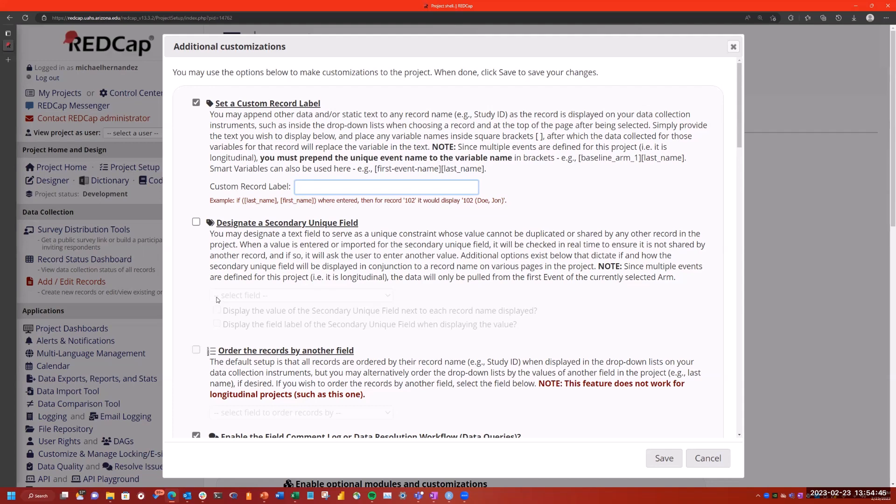
click(708, 458)
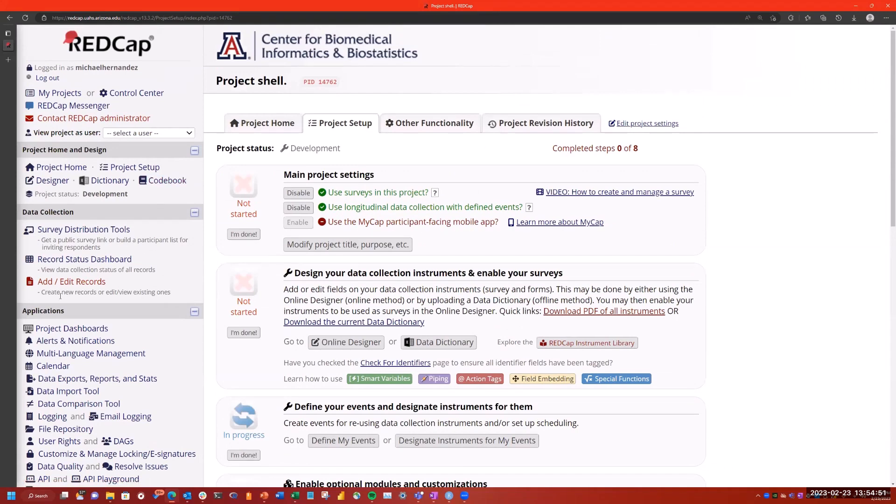
Export all data (all records and fields) as CSV / Microsoft Excel (raw data) and open the downloaded file in Excel
click(95, 378)
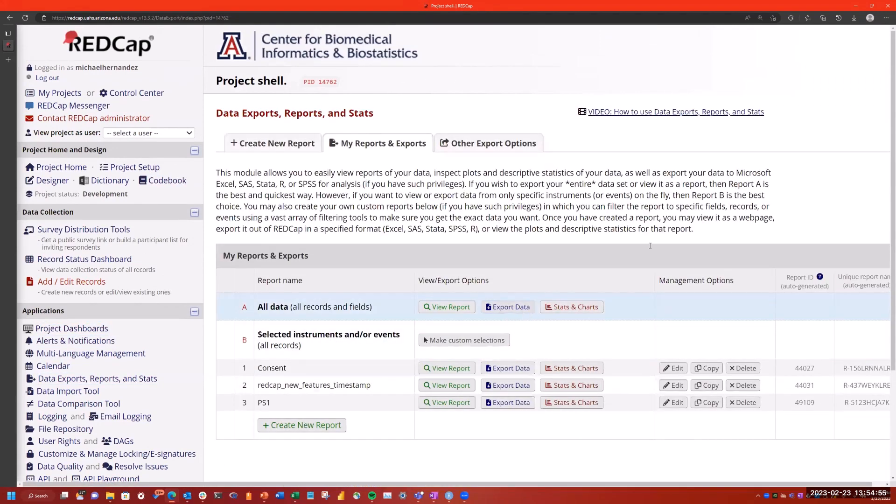
click(508, 306)
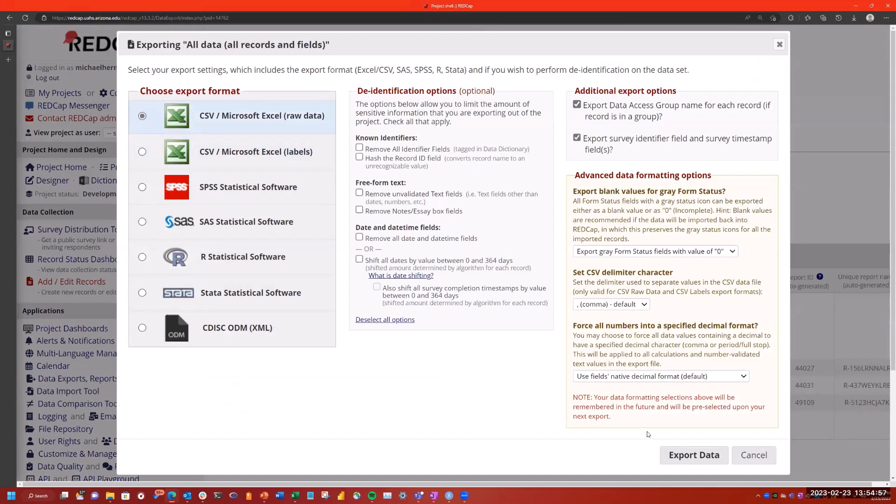
click(674, 460)
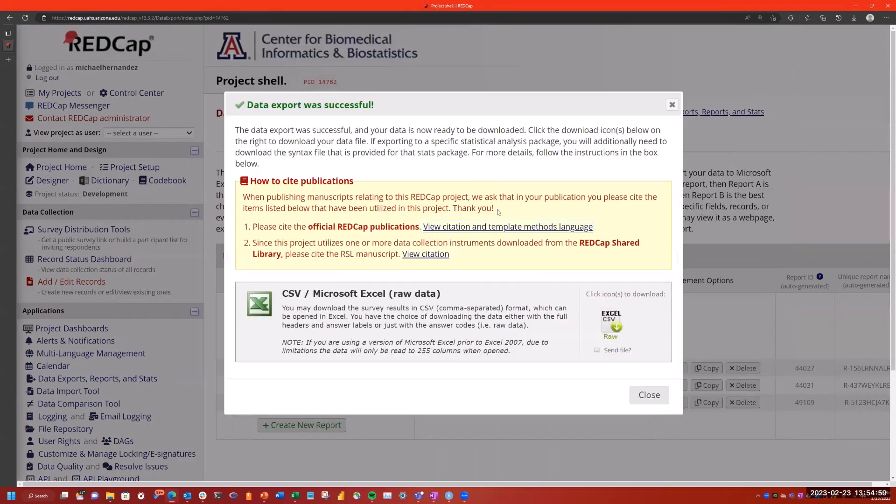
click(611, 323)
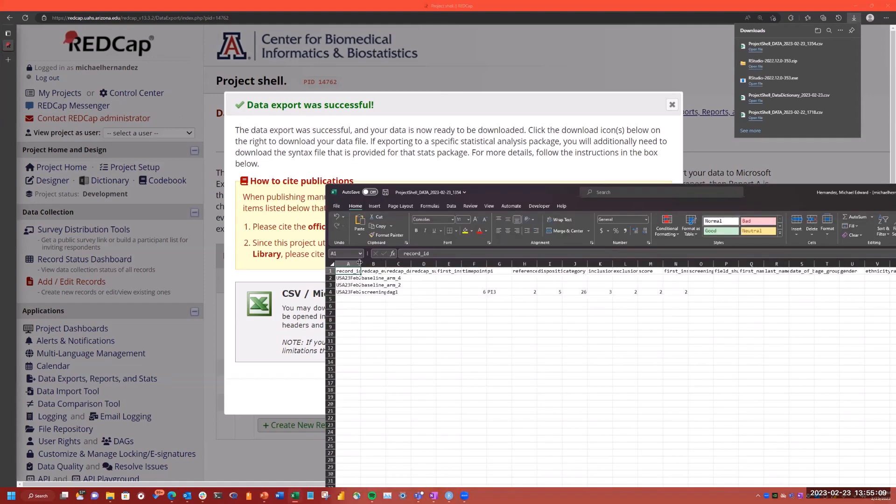
Fit the record_id column to its contents, highlight the whole column and reposition the exported spreadsheet's window to view more data
click(418, 305)
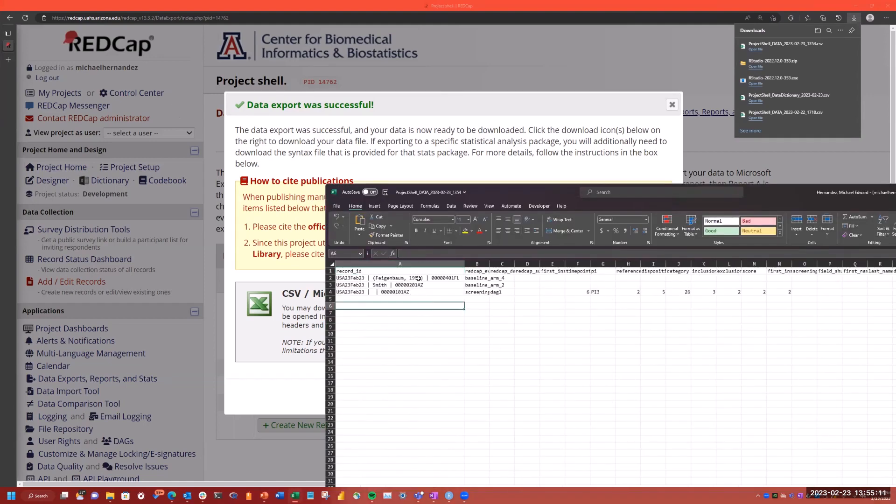
click(418, 273)
click(417, 264)
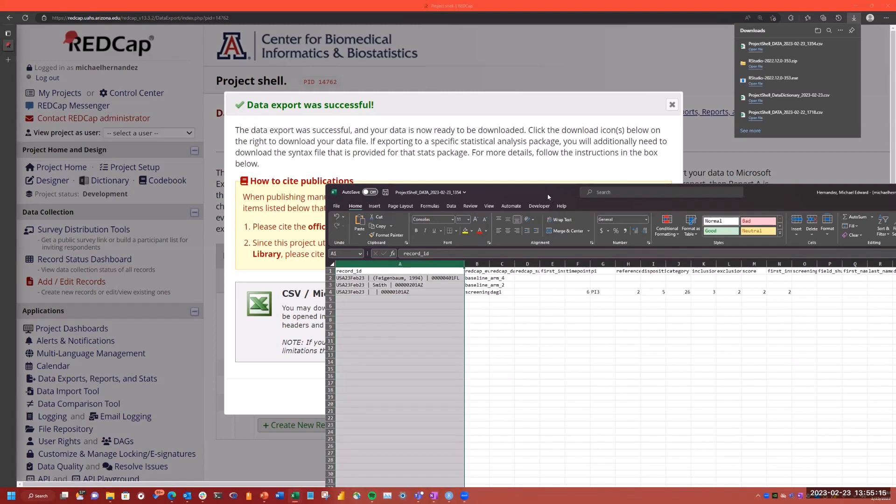
drag(556, 194, 350, 95)
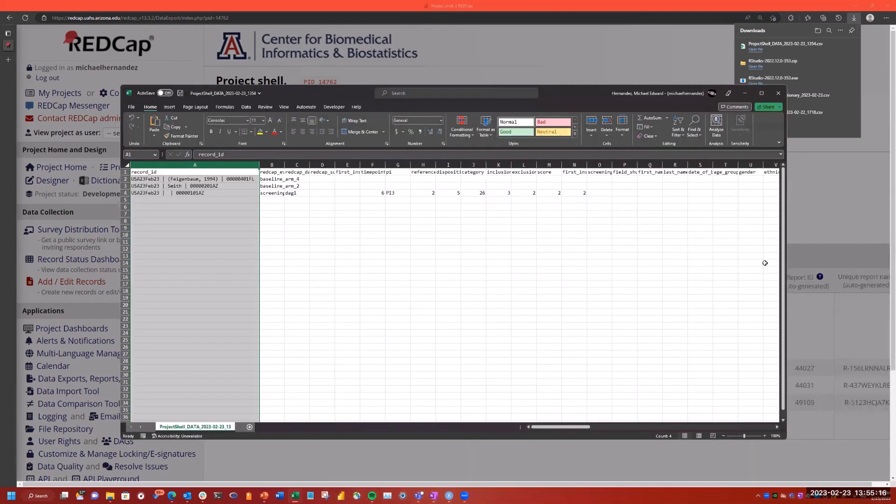
click(876, 151)
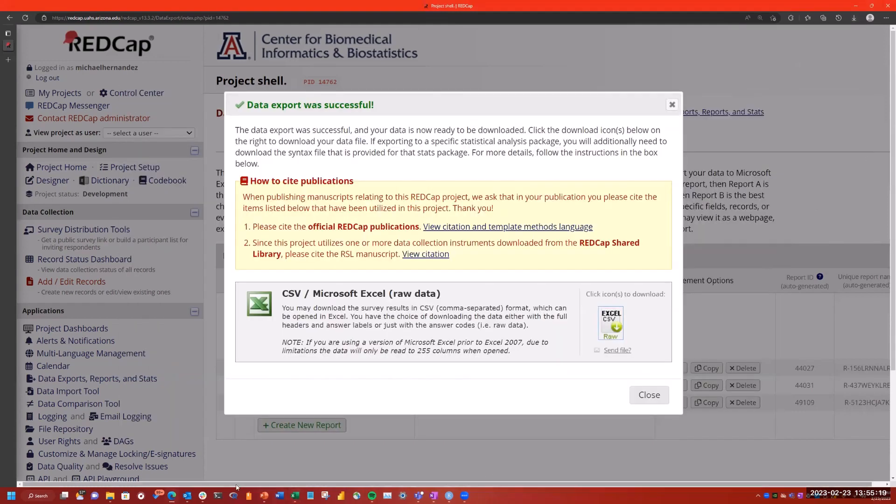
Bring the exported CSV back into view, fit the redcap_event_name column to its contents and minimize the spreadsheet without saving it
mouse_move(295, 496)
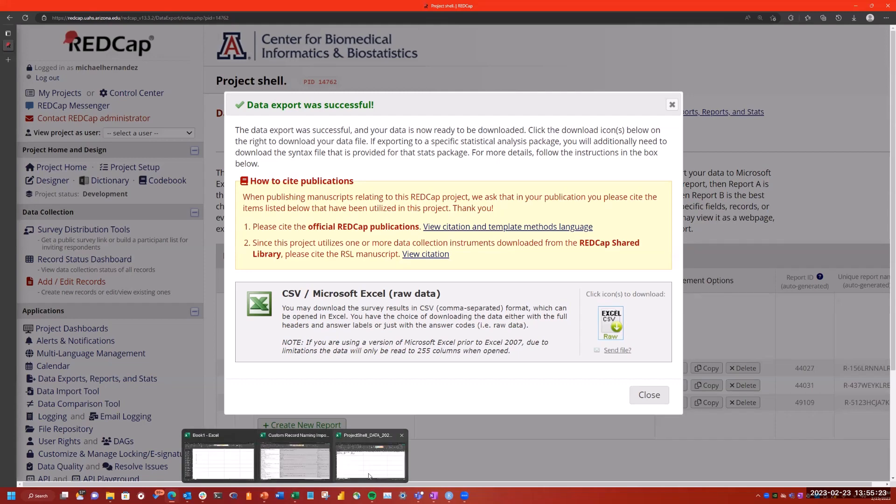
click(369, 476)
click(398, 352)
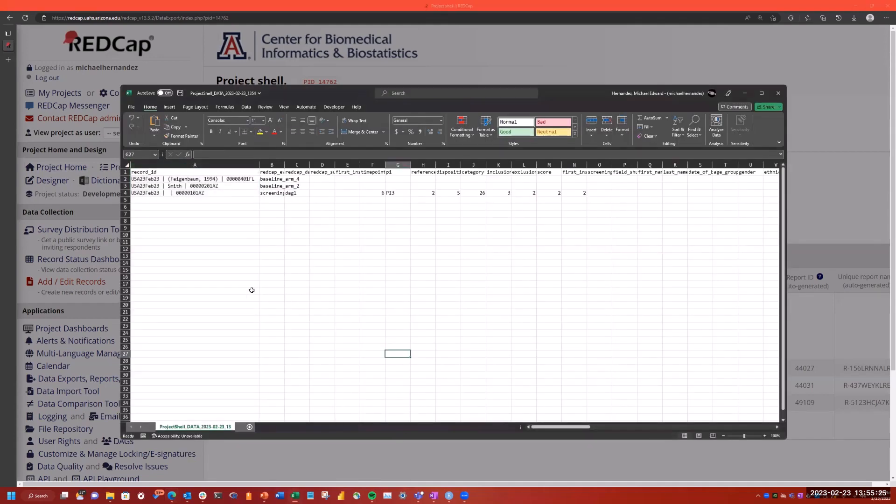
double_click(284, 164)
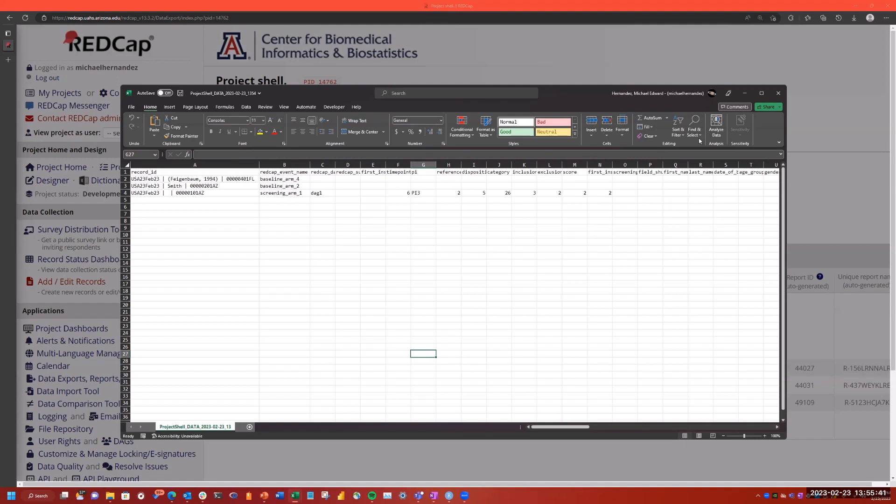
click(779, 93)
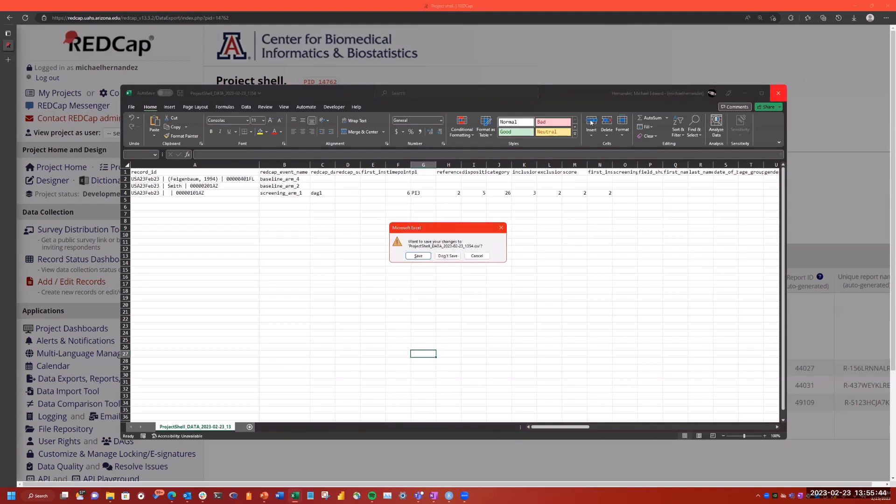
click(477, 256)
click(744, 93)
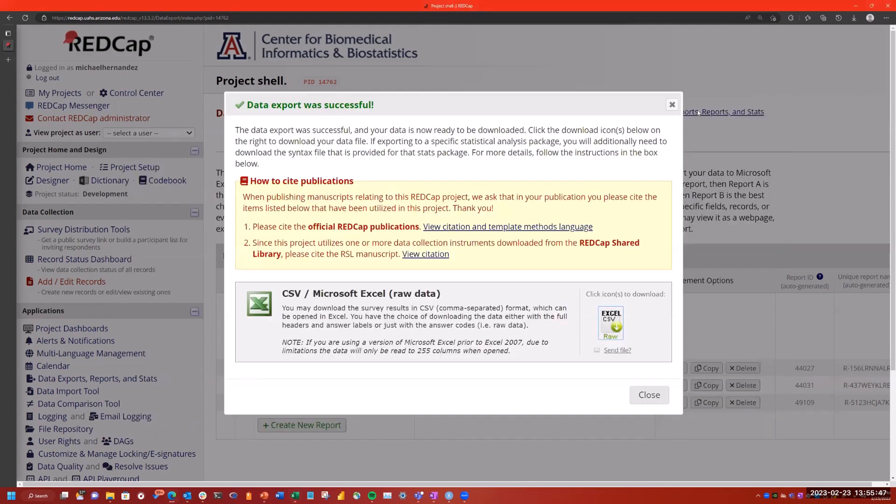
Dismiss the export dialog in REDCap and view the All data (all records and fields) report to examine its Record ID column
click(671, 105)
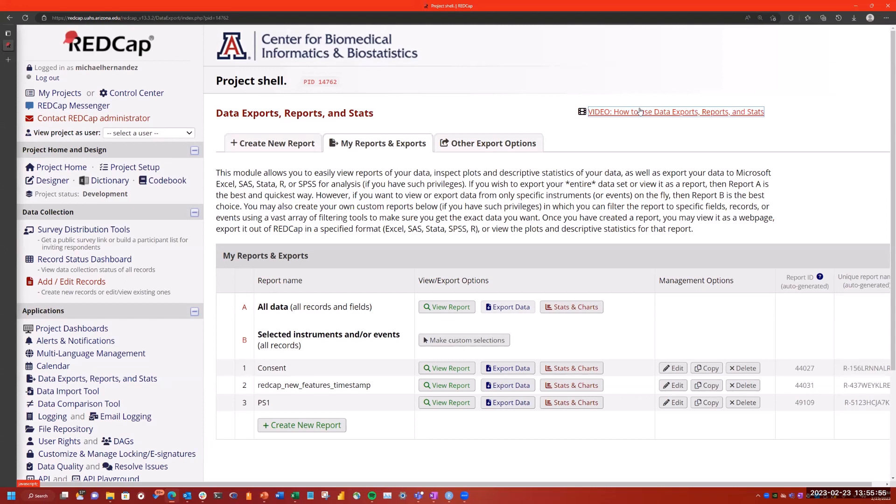
click(439, 309)
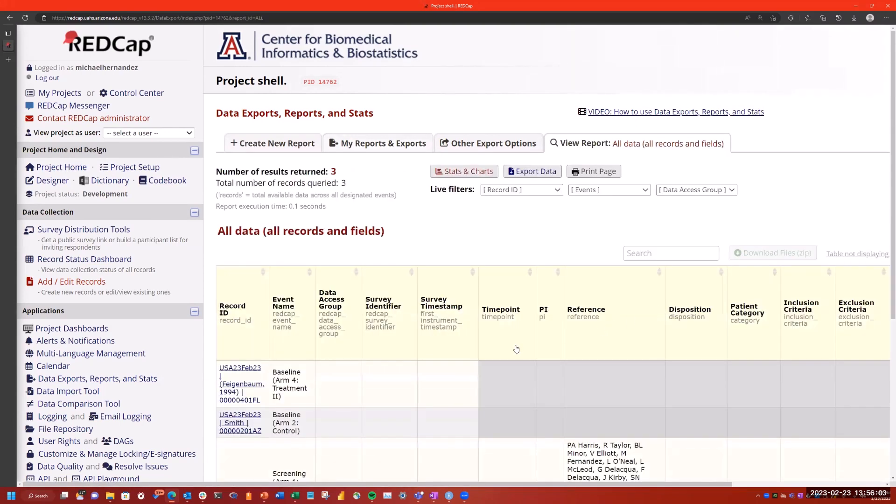
scroll(514, 349, down, 1)
scroll(514, 349, down, 1)
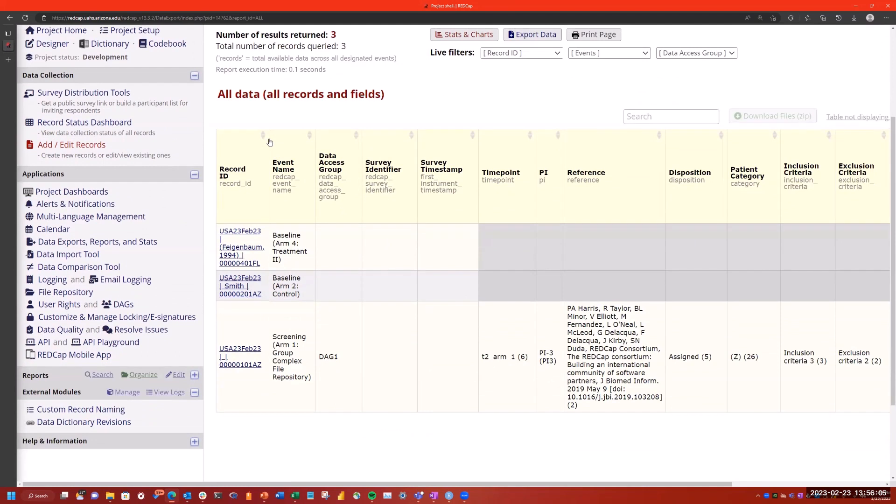